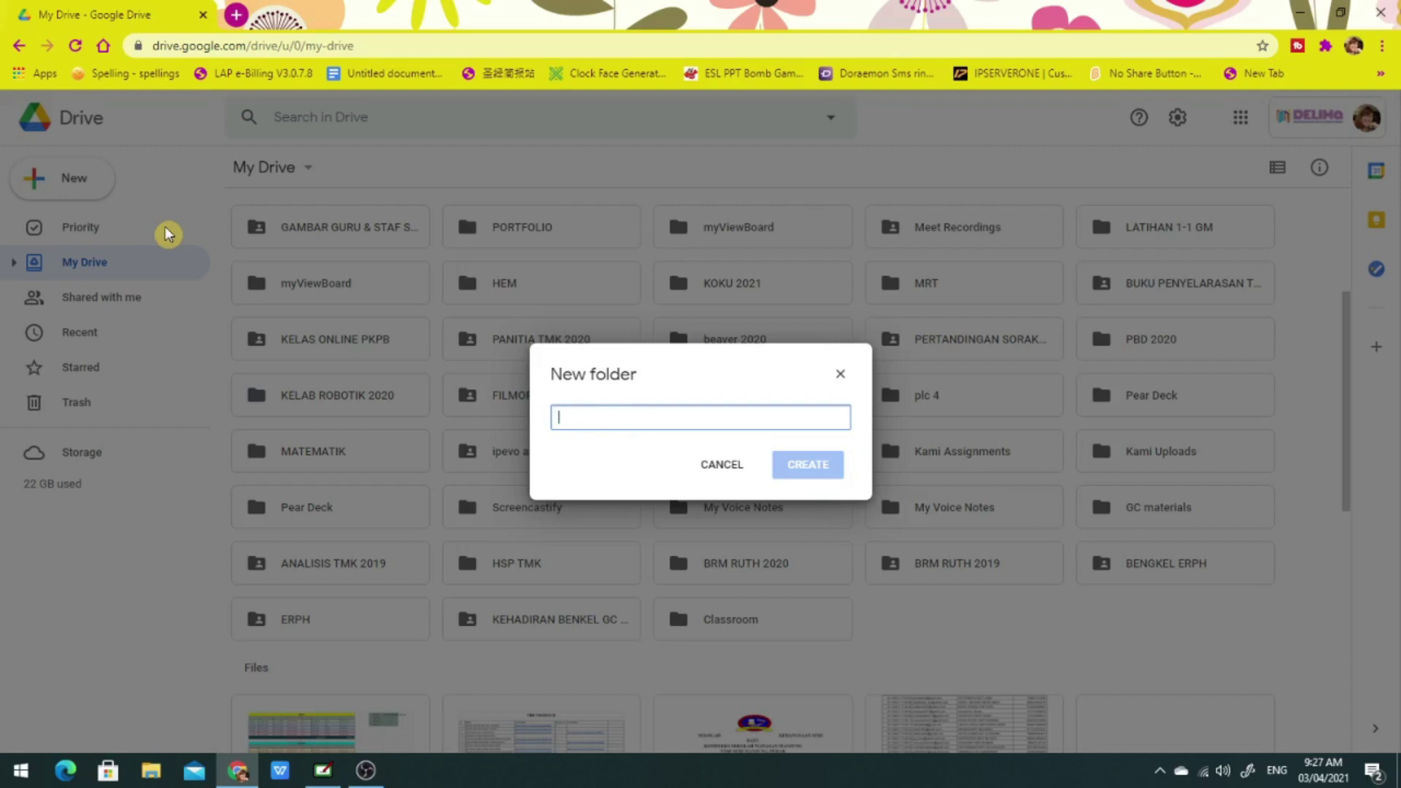
Create a folder named PANITIA MATEMATIK TAHUN 2021 in My Drive and open it.
{"action": "type", "text": "PANITIA MATEMATIK TAHUN 2021"}
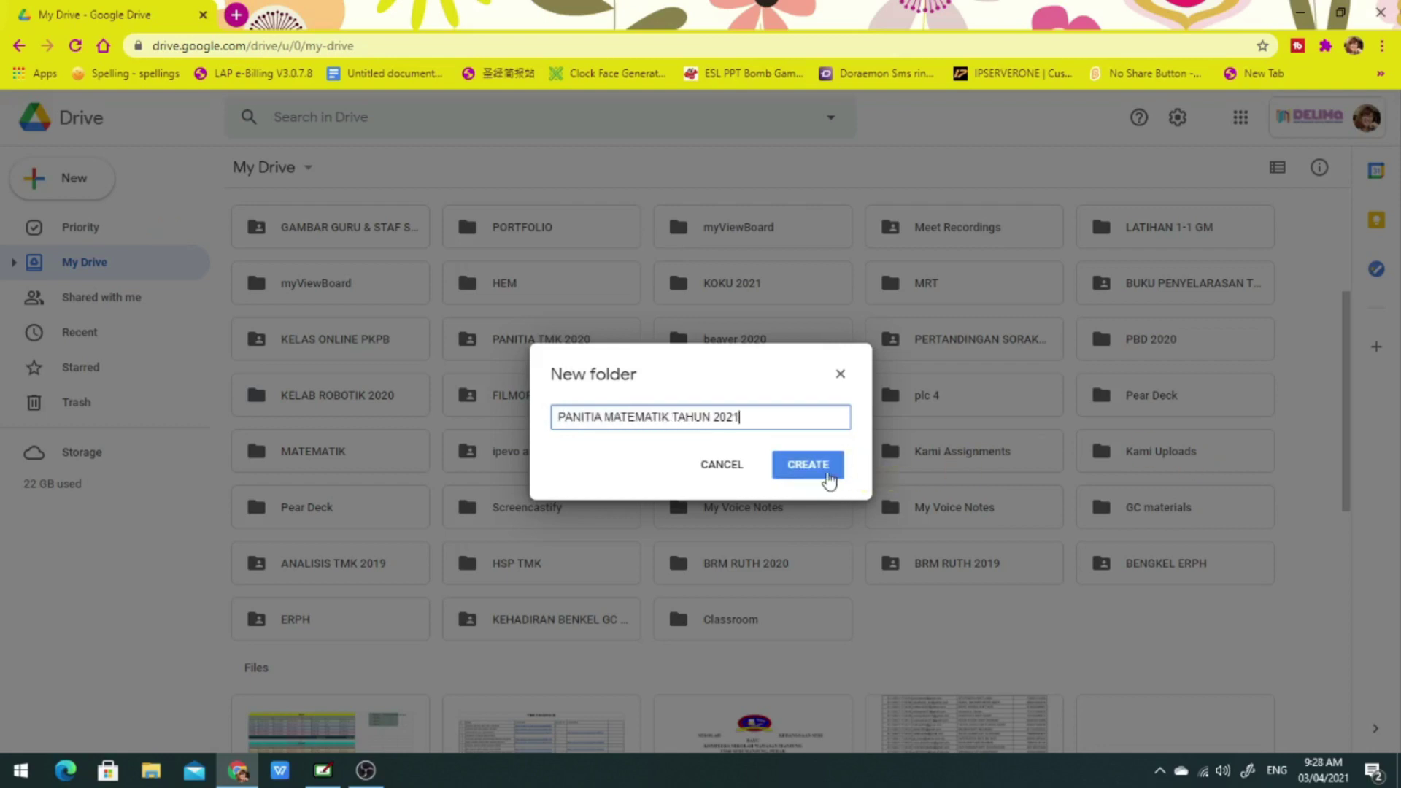
{"action": "left_click", "coordinate": [808, 465]}
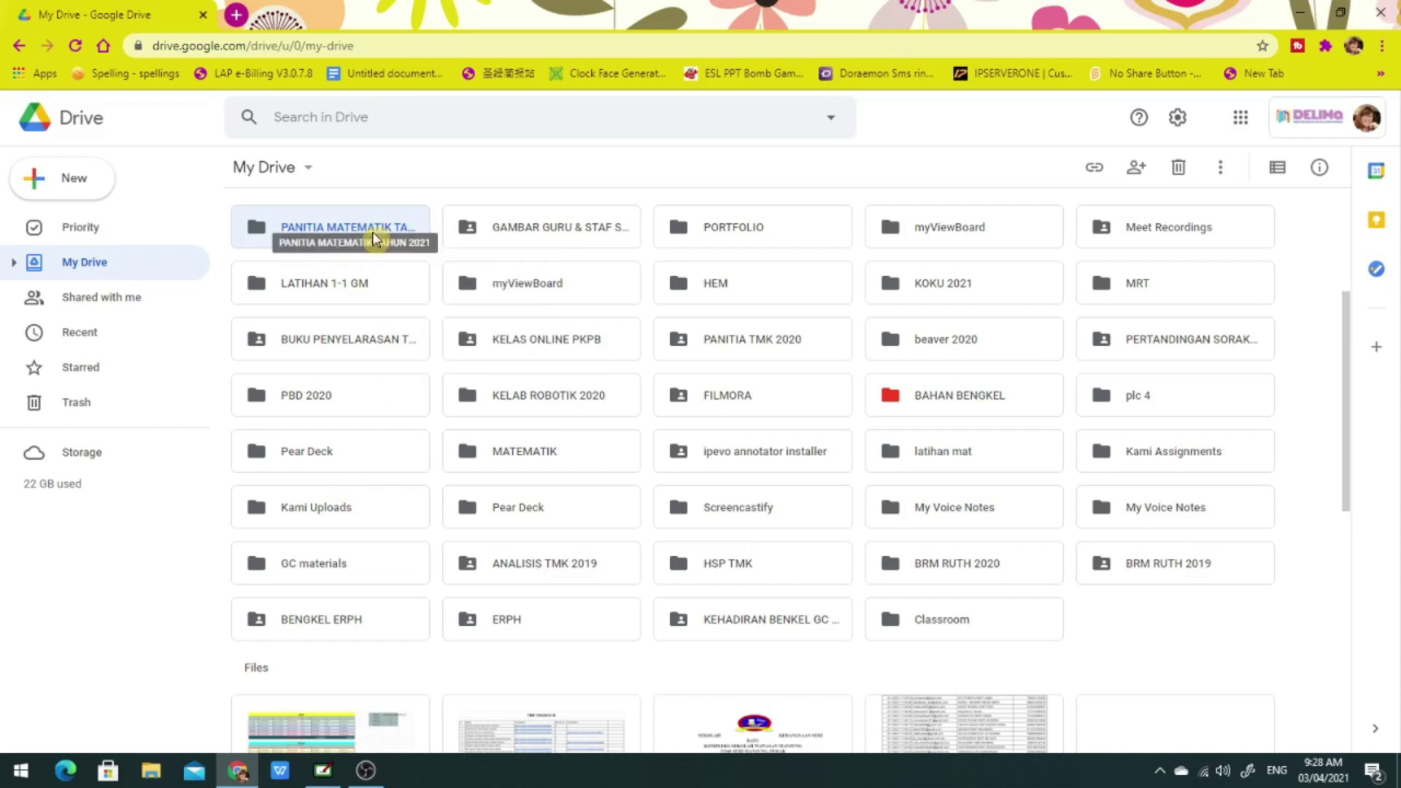
{"action": "double_click", "coordinate": [372, 231]}
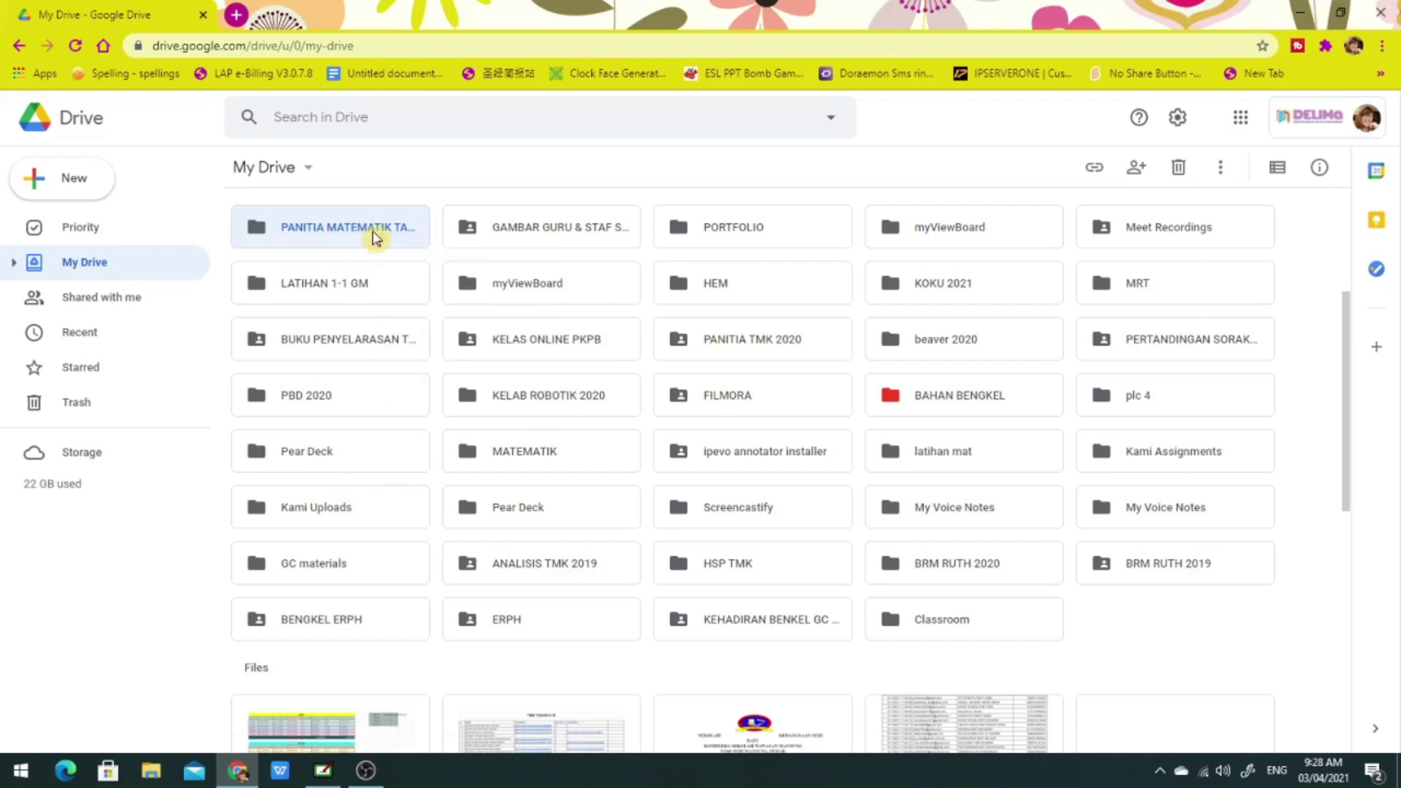
Add a new SUKATAN PELAJARAN subfolder inside it.
{"action": "left_click", "coordinate": [73, 183]}
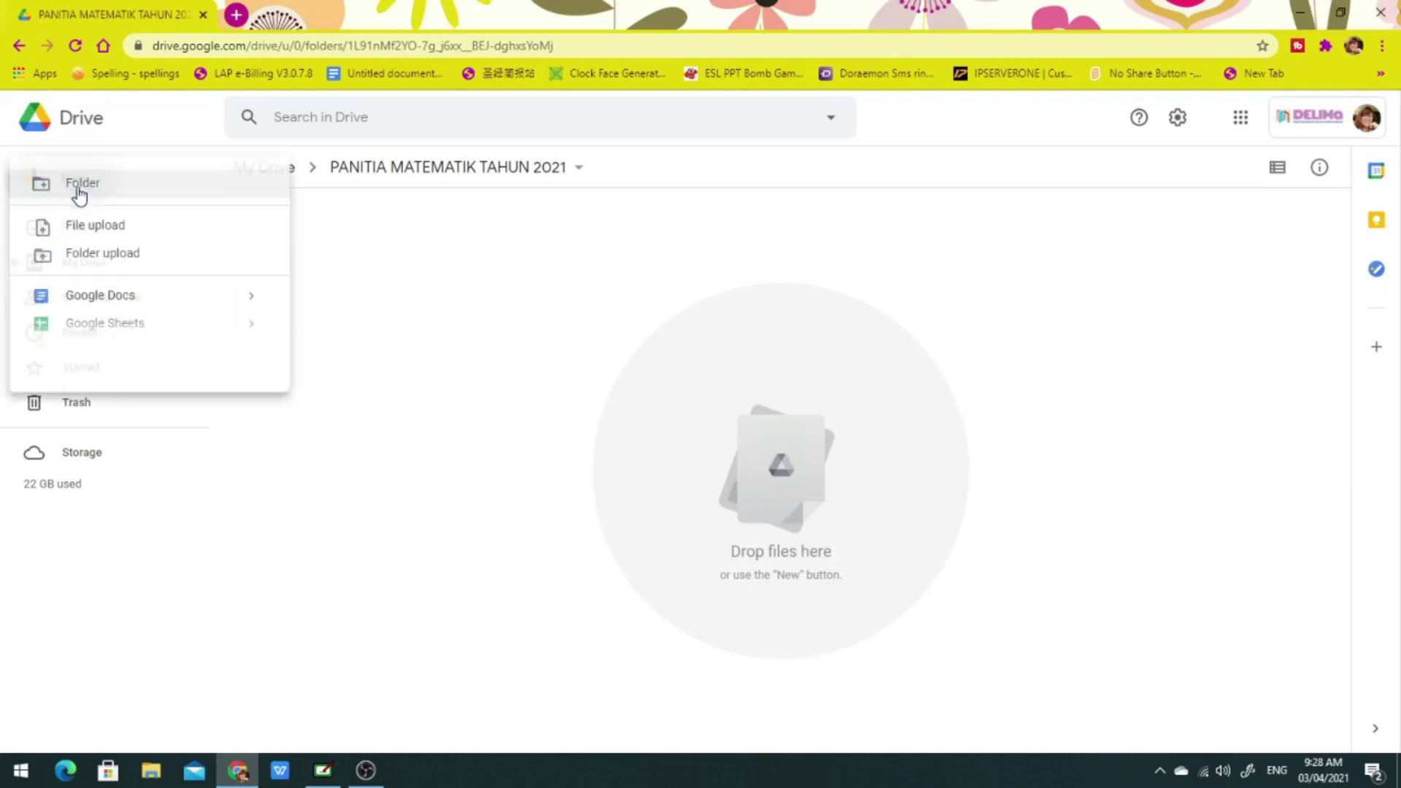
{"action": "left_click", "coordinate": [122, 194]}
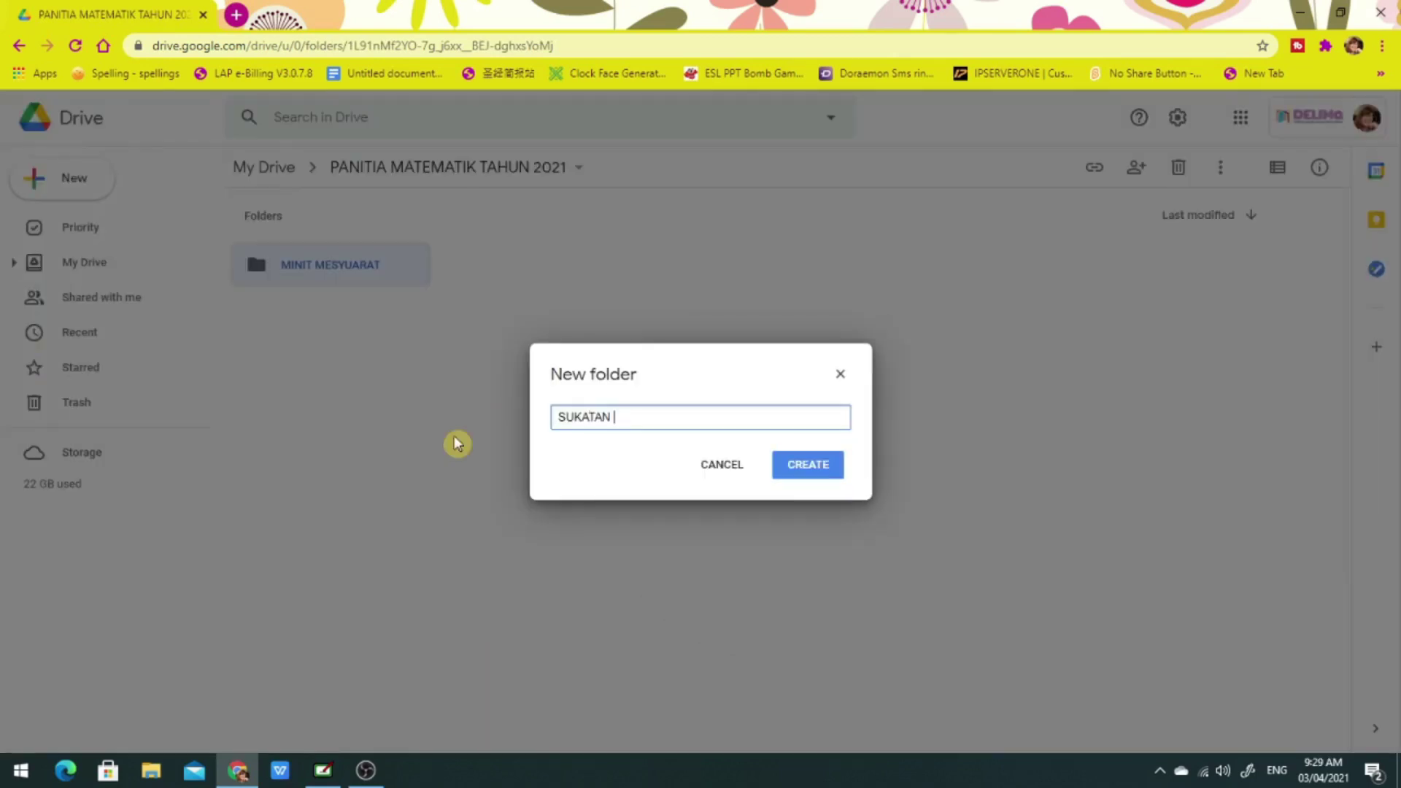
{"action": "type", "text": "TAN PELAJARAN"}
{"action": "left_click", "coordinate": [811, 465]}
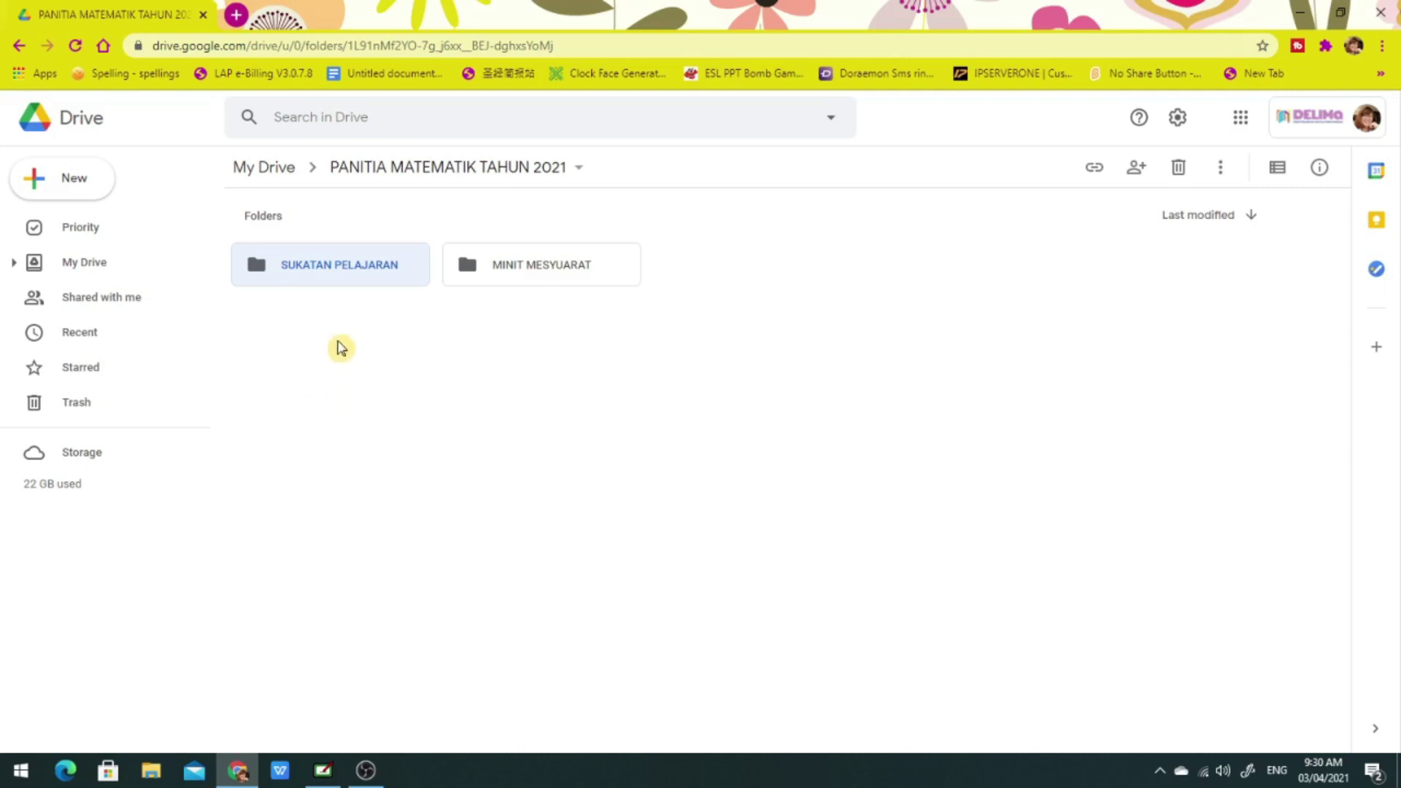
Enter SUKATAN PELAJARAN and start a file upload for the KSSR MATEMATIK syllabus PDFs.
{"action": "double_click", "coordinate": [313, 270]}
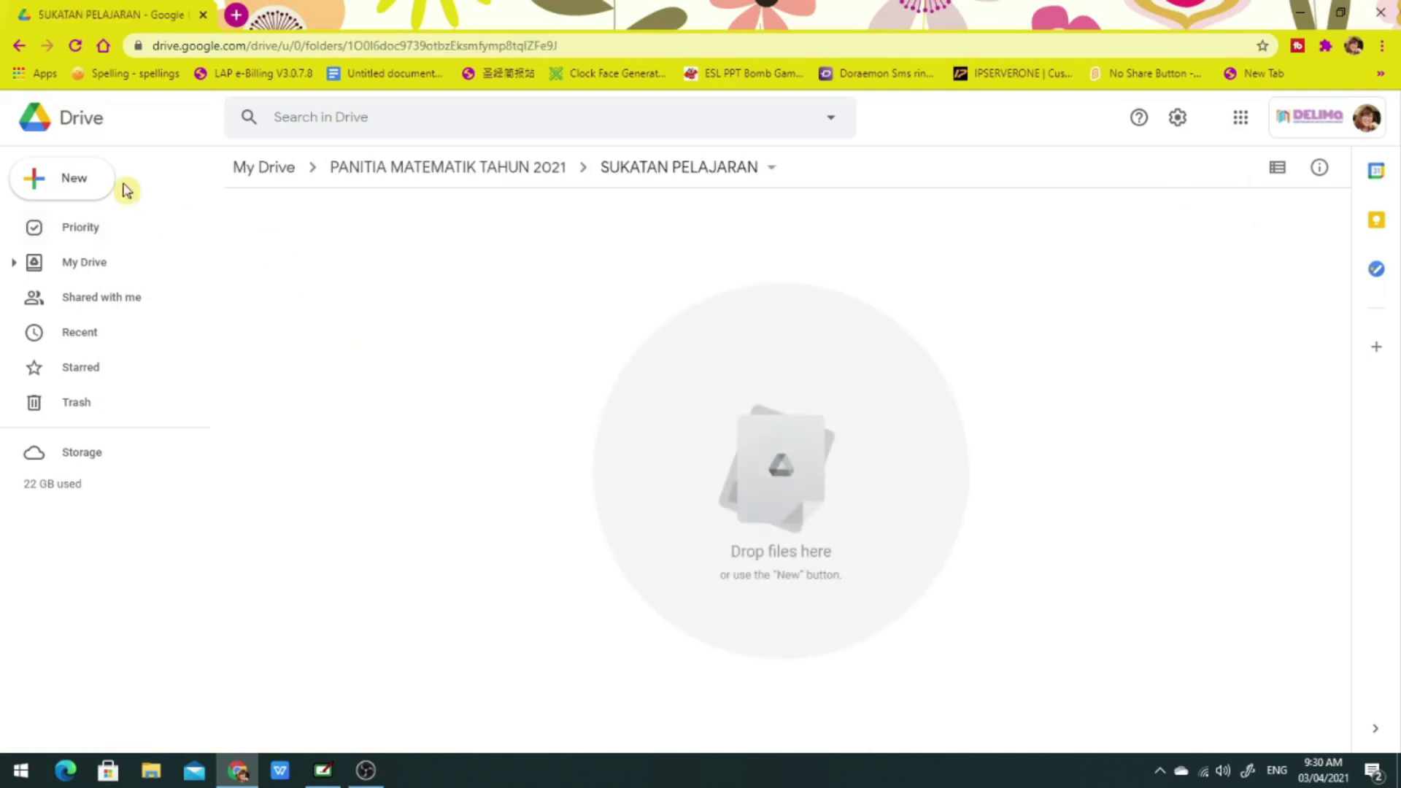
{"action": "left_click", "coordinate": [70, 179]}
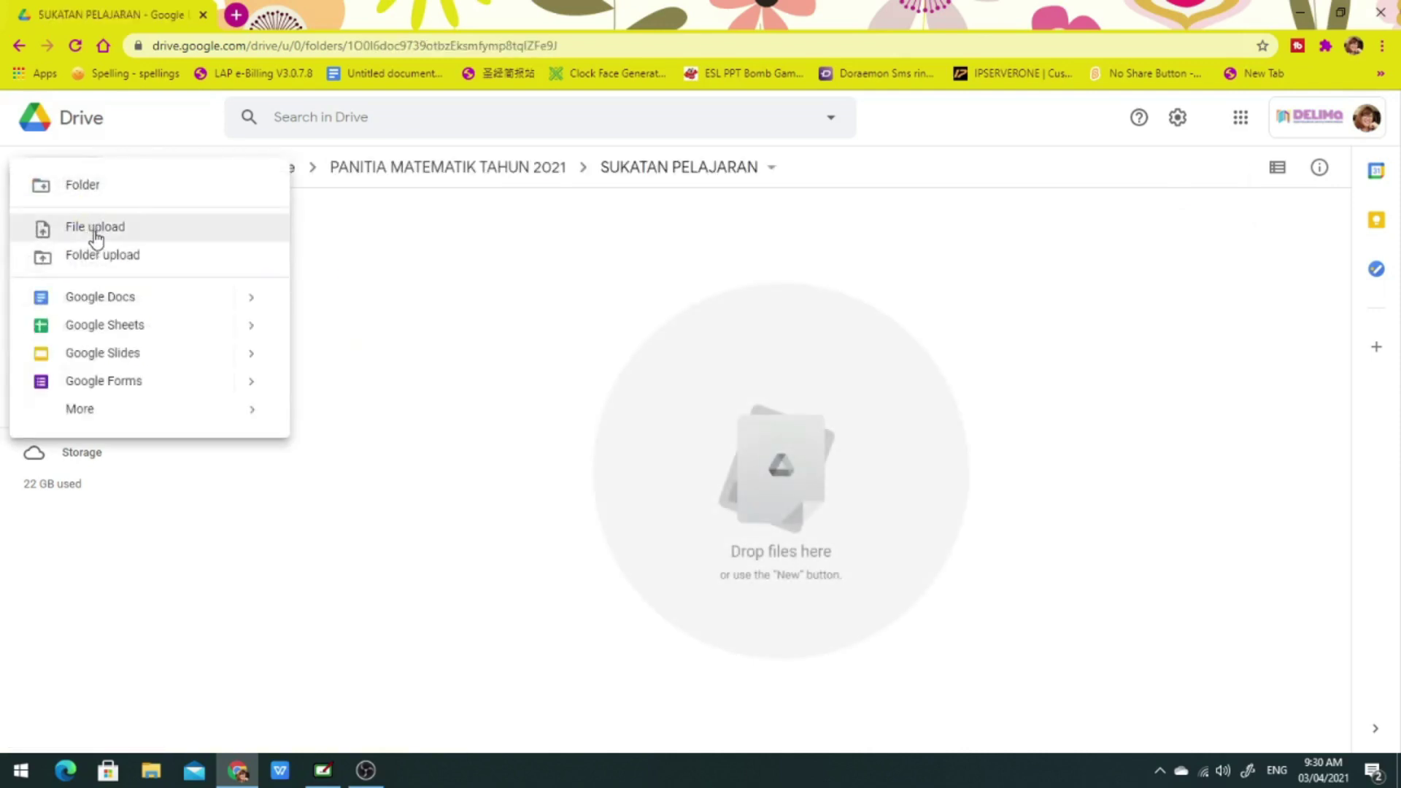
{"action": "left_click", "coordinate": [90, 231]}
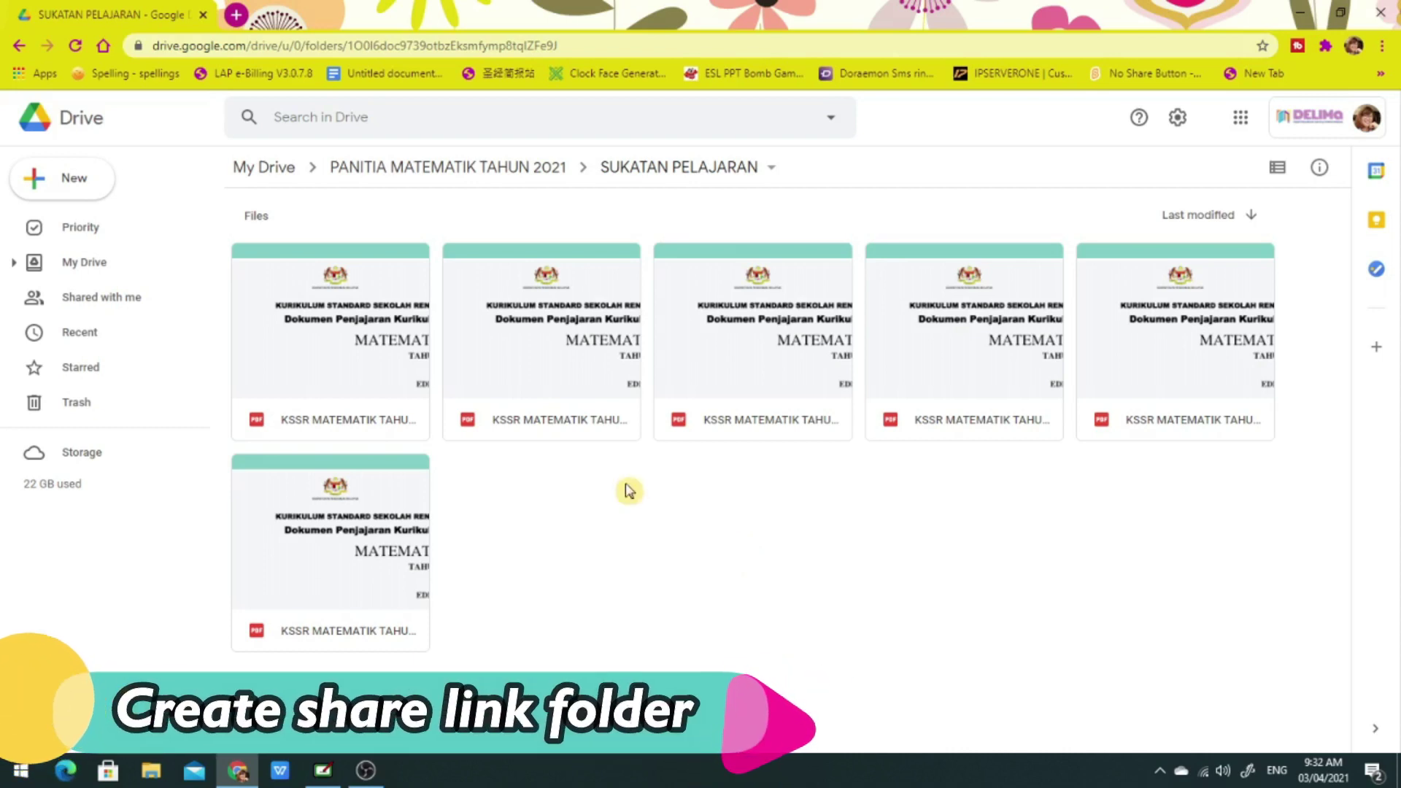
Set SUKATAN PELAJARAN's general access to Anyone with the link as viewer and copy the link.
{"action": "left_click", "coordinate": [441, 171]}
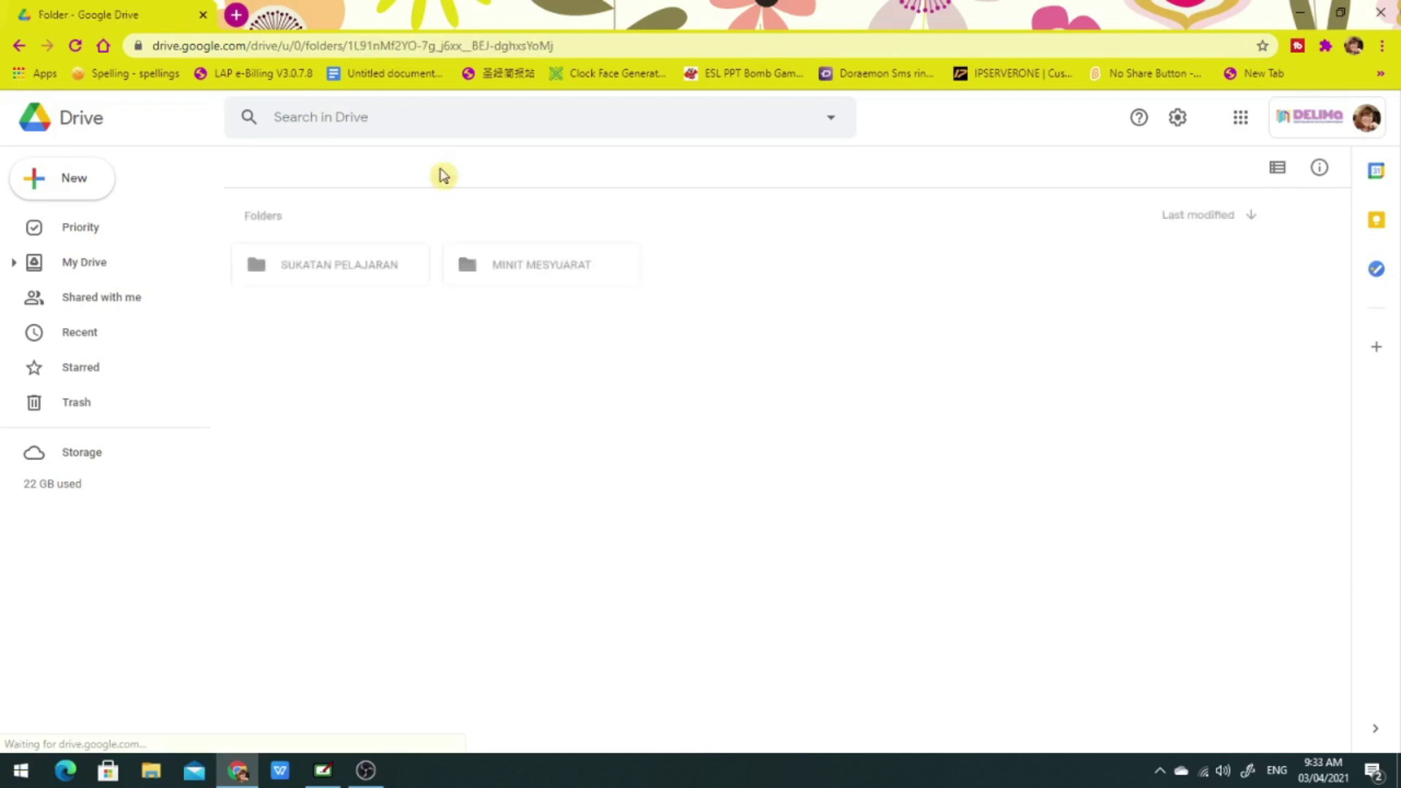
{"action": "right_click", "coordinate": [346, 272]}
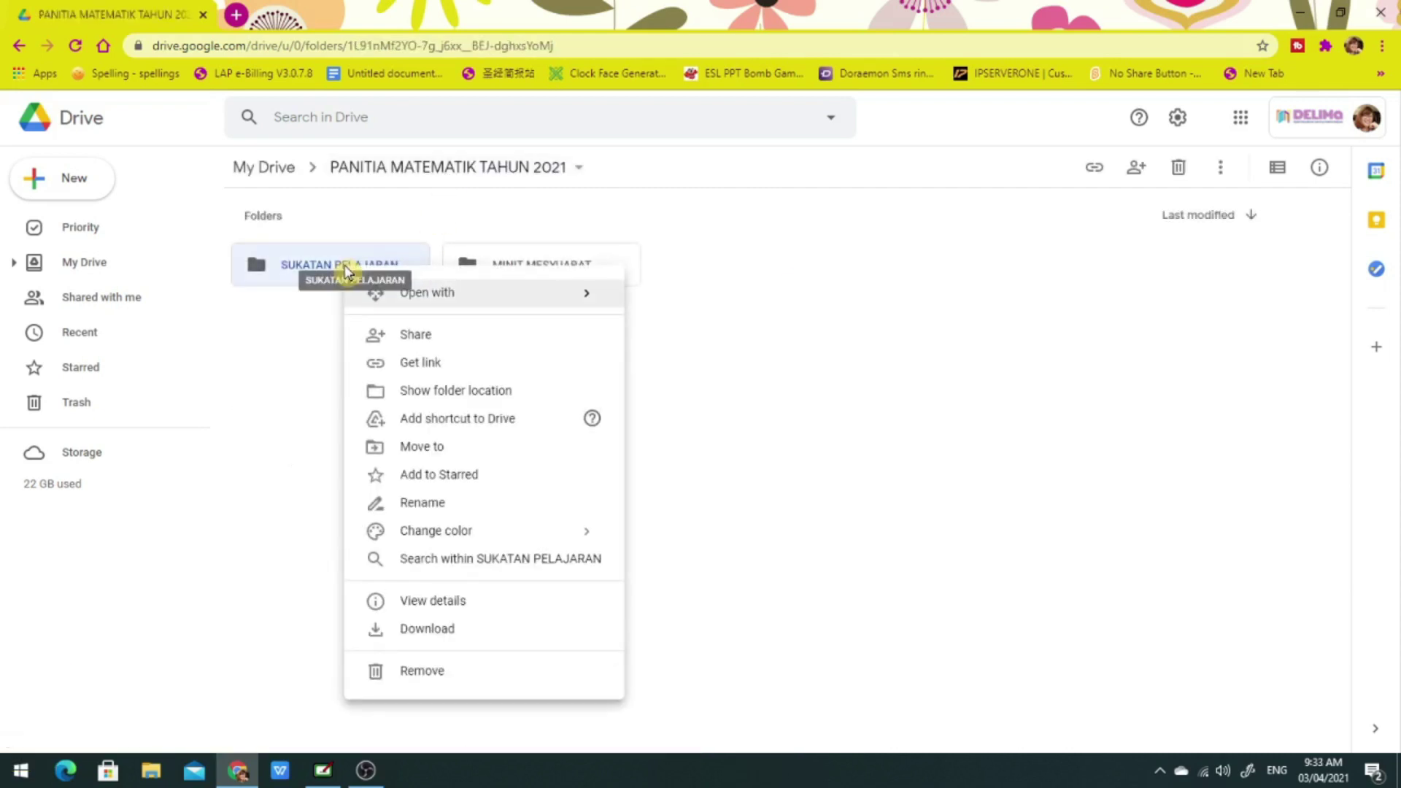
{"action": "left_click", "coordinate": [427, 337]}
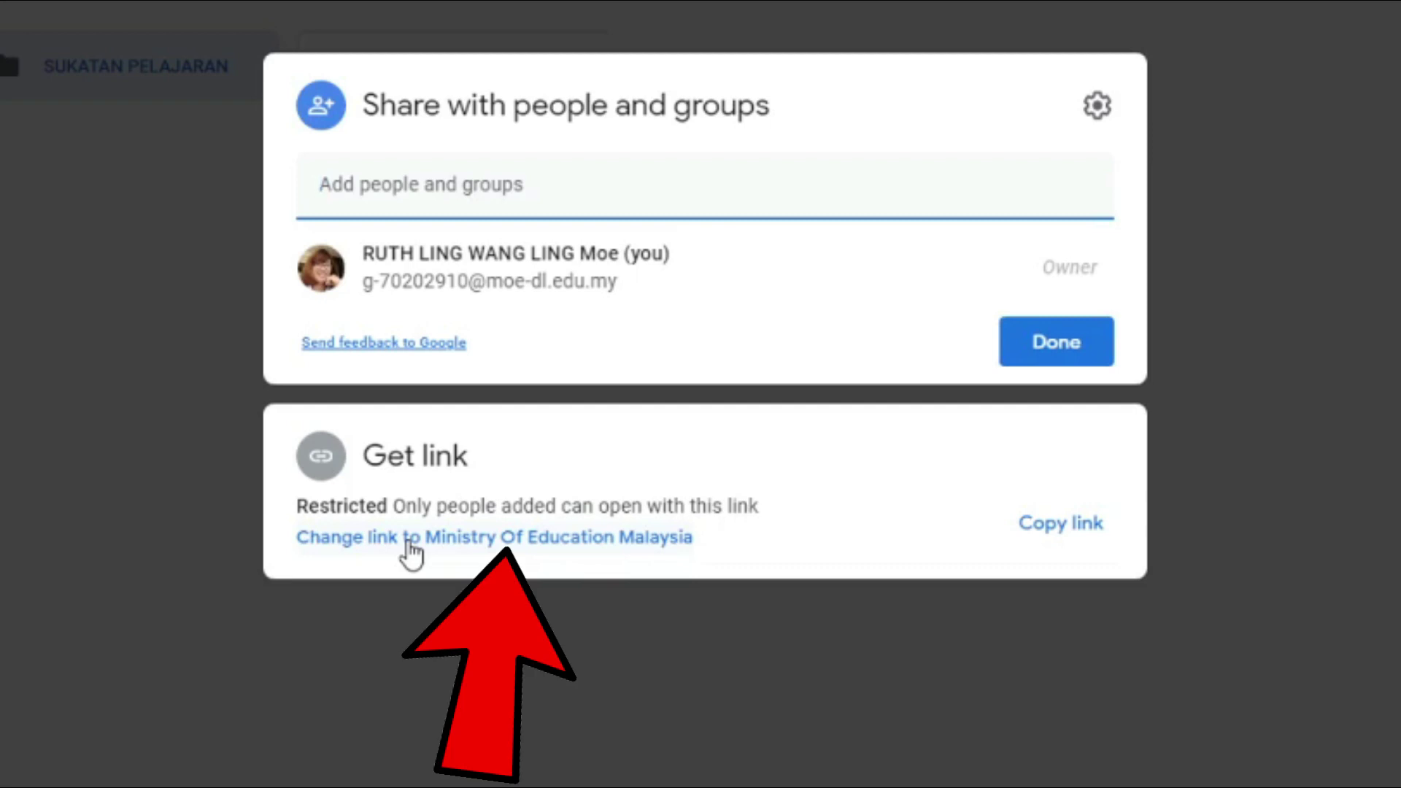
{"action": "left_click", "coordinate": [410, 542]}
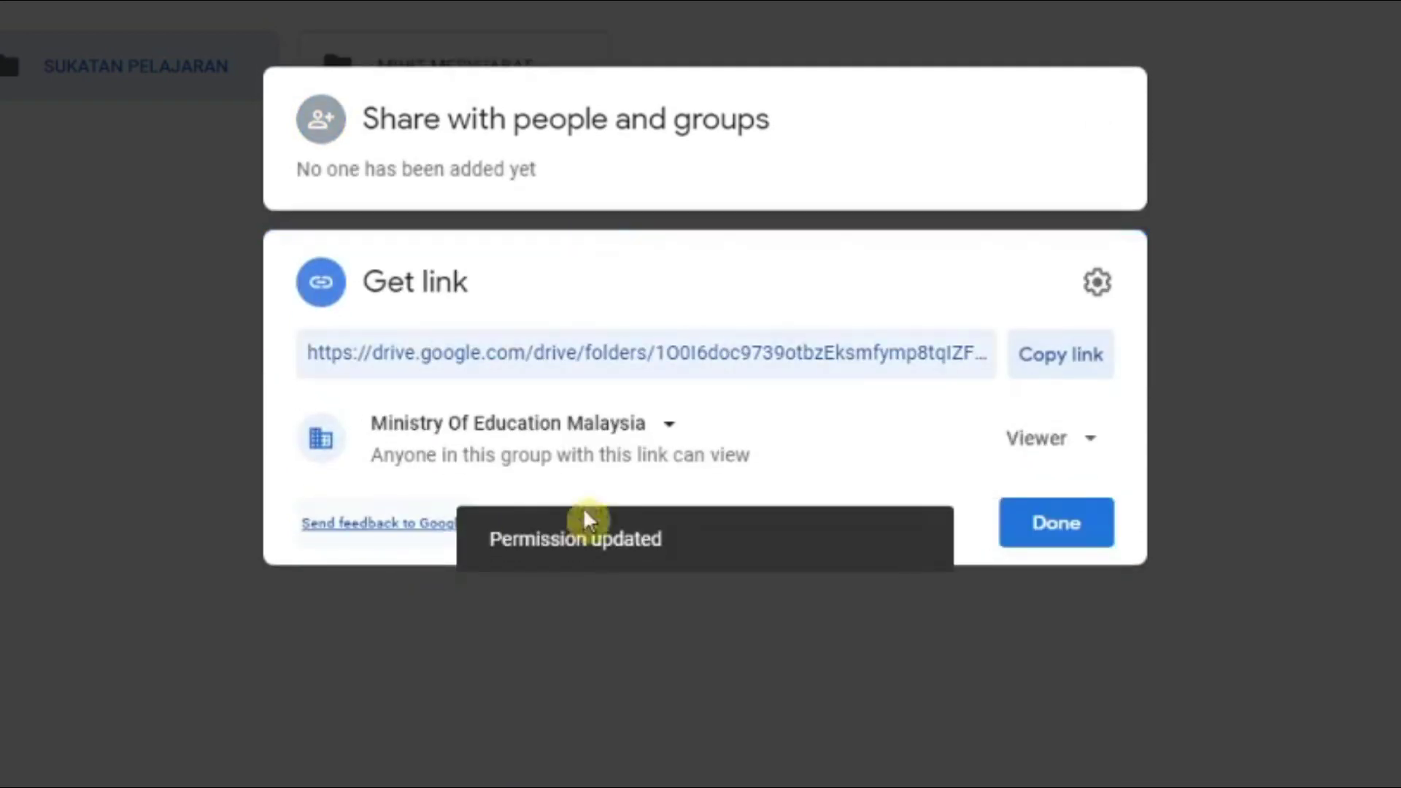
{"action": "left_click", "coordinate": [665, 430]}
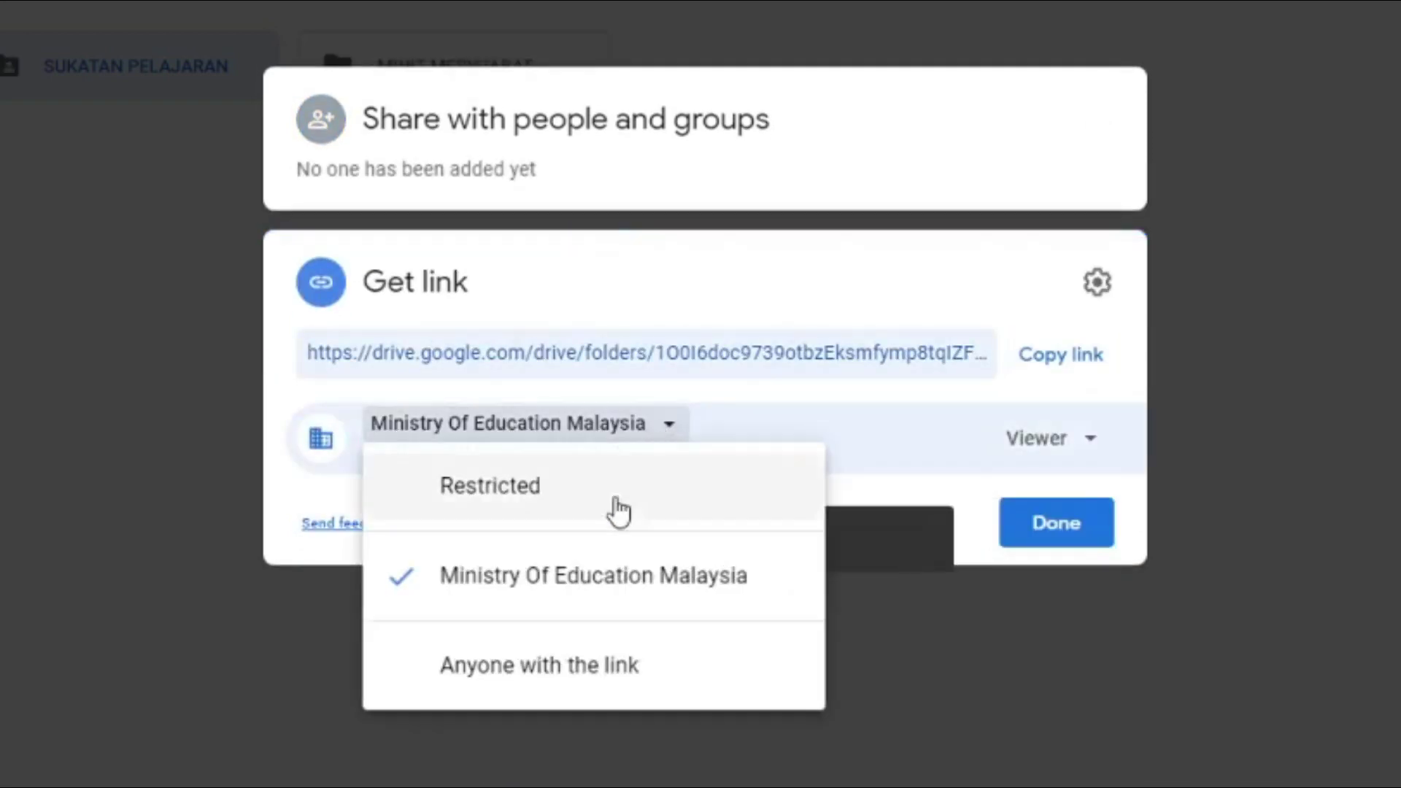
{"action": "left_click", "coordinate": [564, 683]}
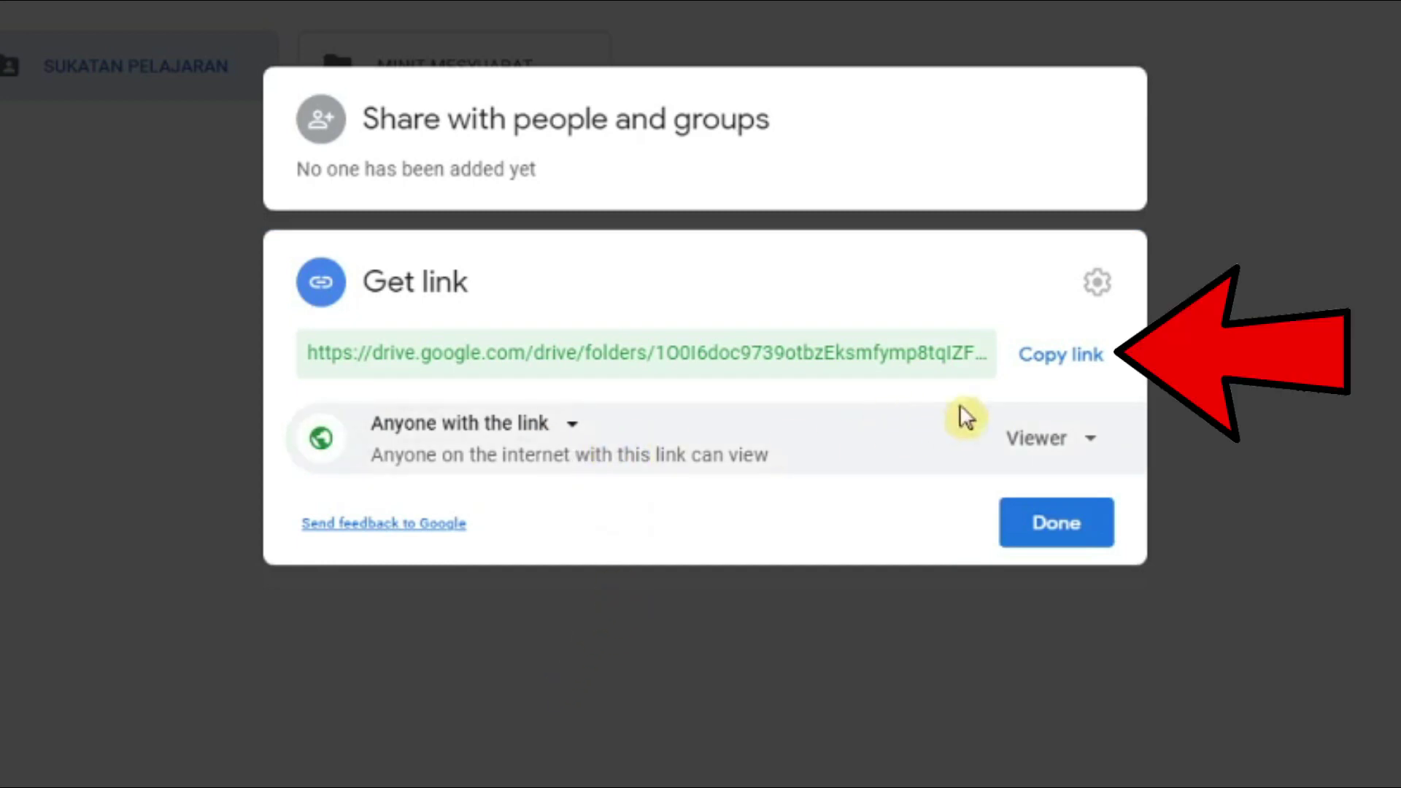
{"action": "left_click", "coordinate": [1051, 372]}
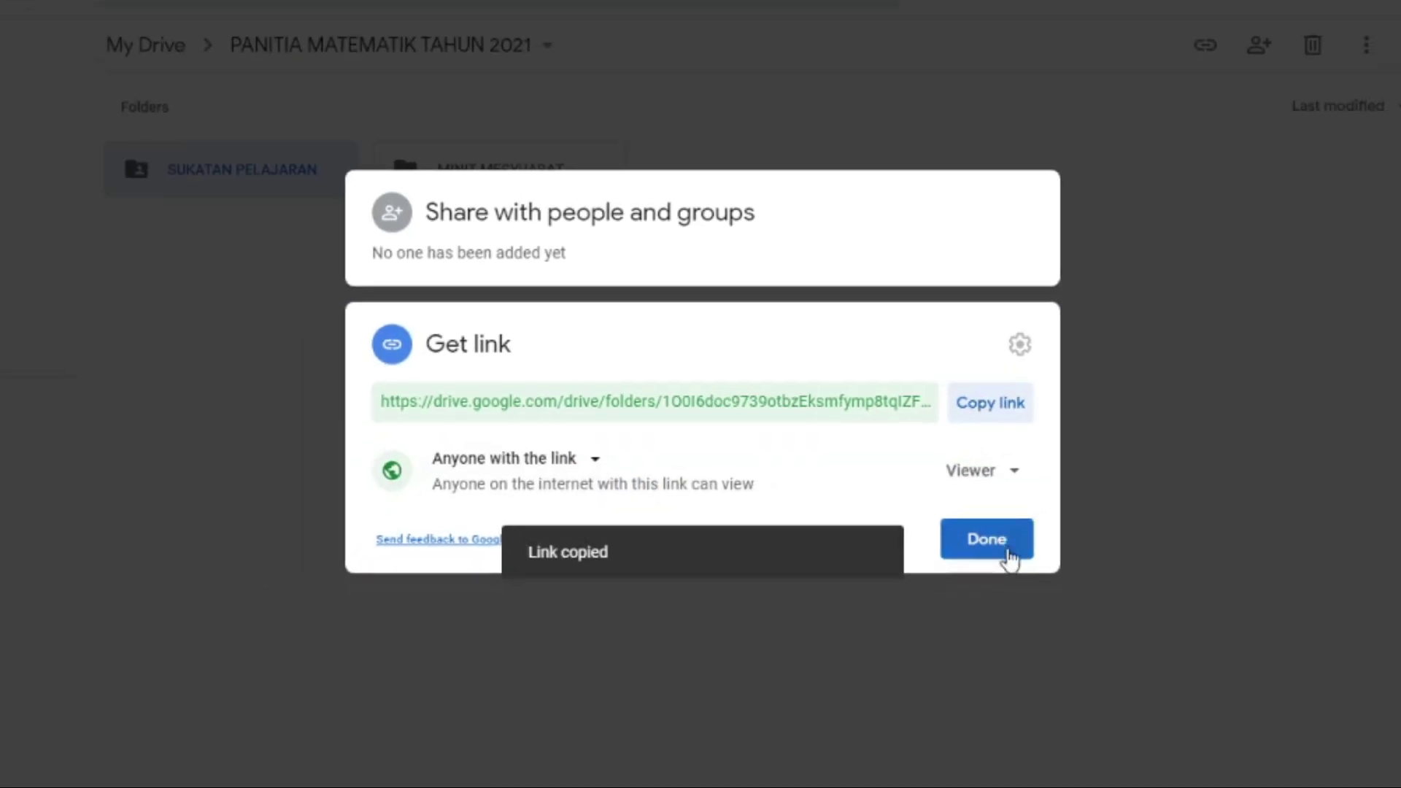
{"action": "left_click", "coordinate": [1080, 522]}
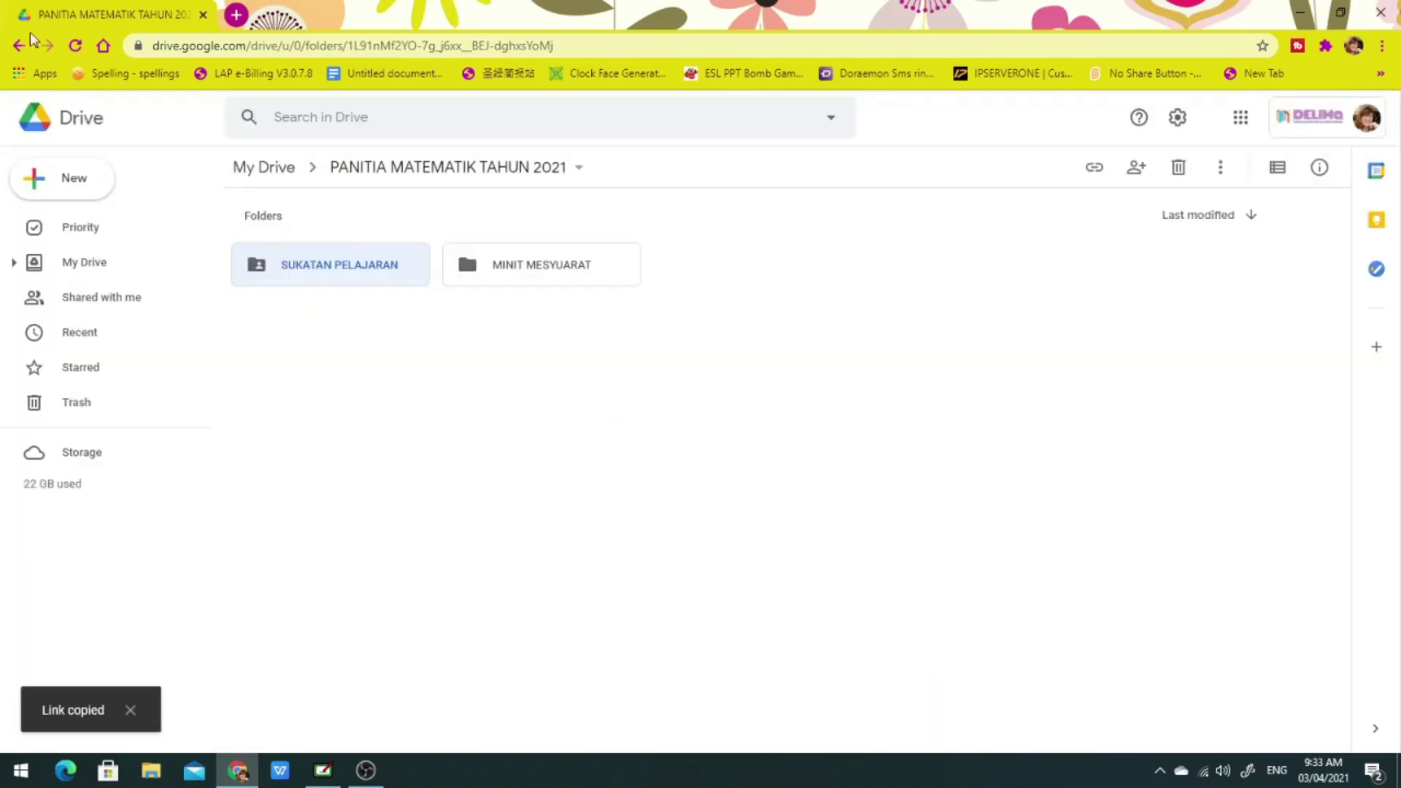
{"action": "left_click", "coordinate": [236, 16]}
Search 'QR COSE' from the address bar and go to the-qrcode-generator.com's QR Code Generator.
{"action": "left_click", "coordinate": [236, 43]}
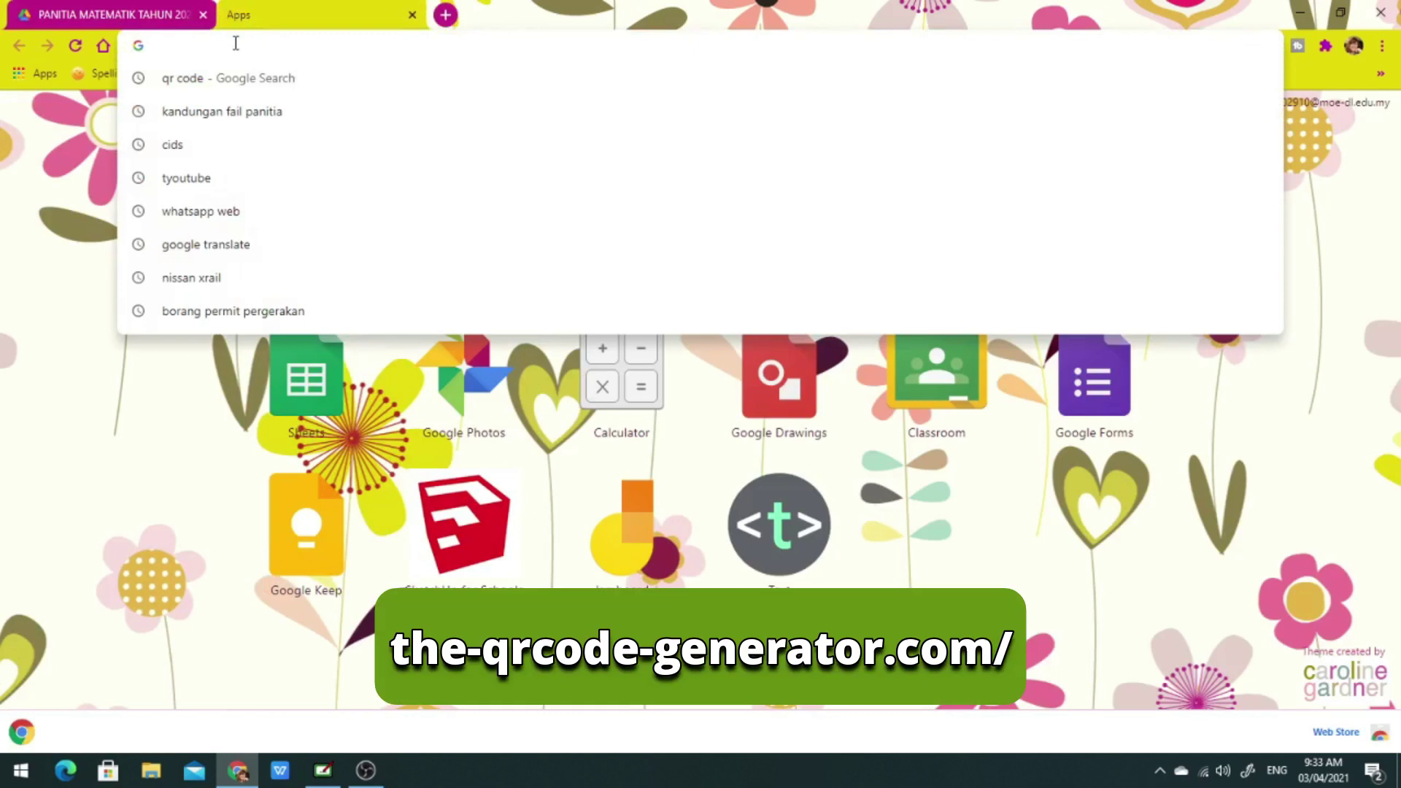
{"action": "type", "text": "QR COSE"}
{"action": "key", "text": "Return"}
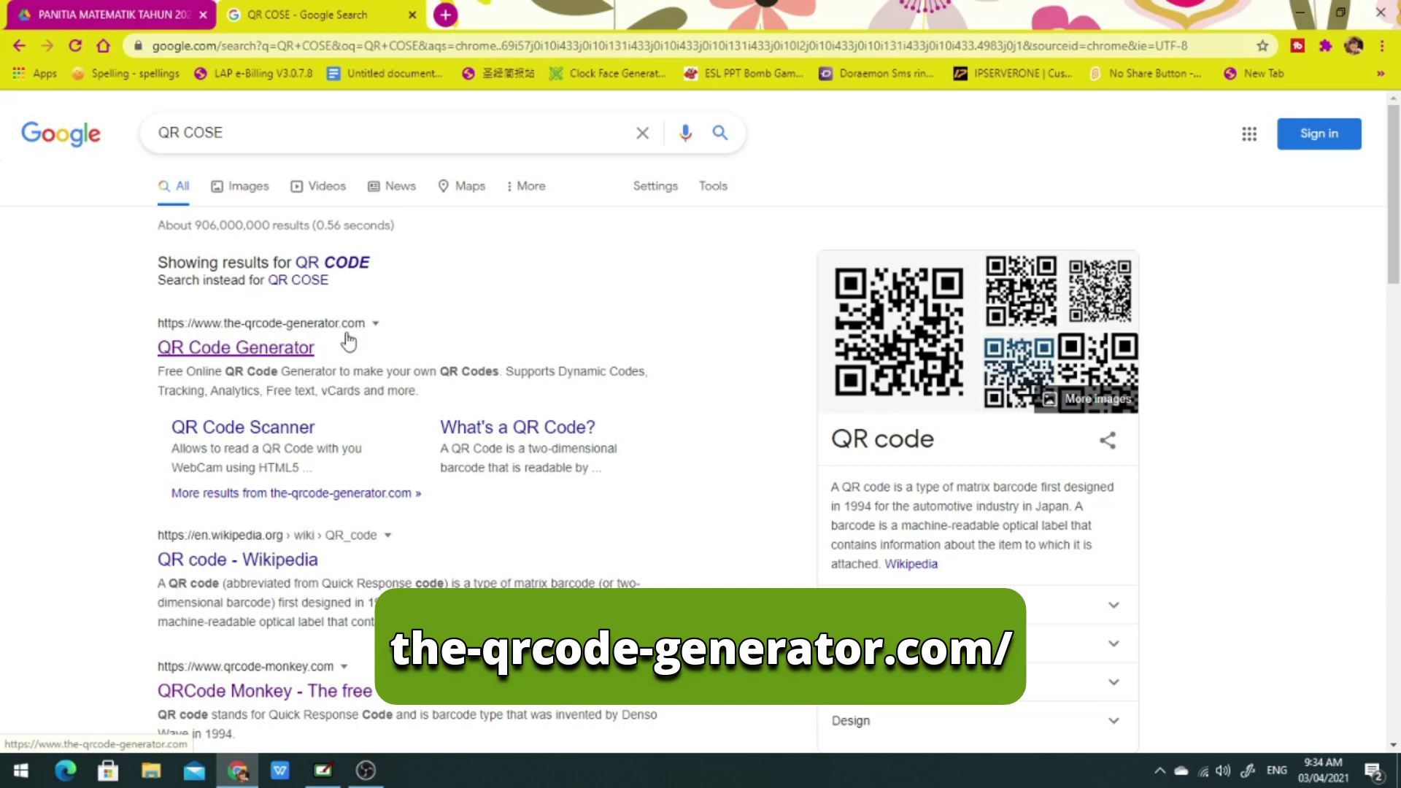
{"action": "left_click", "coordinate": [294, 357]}
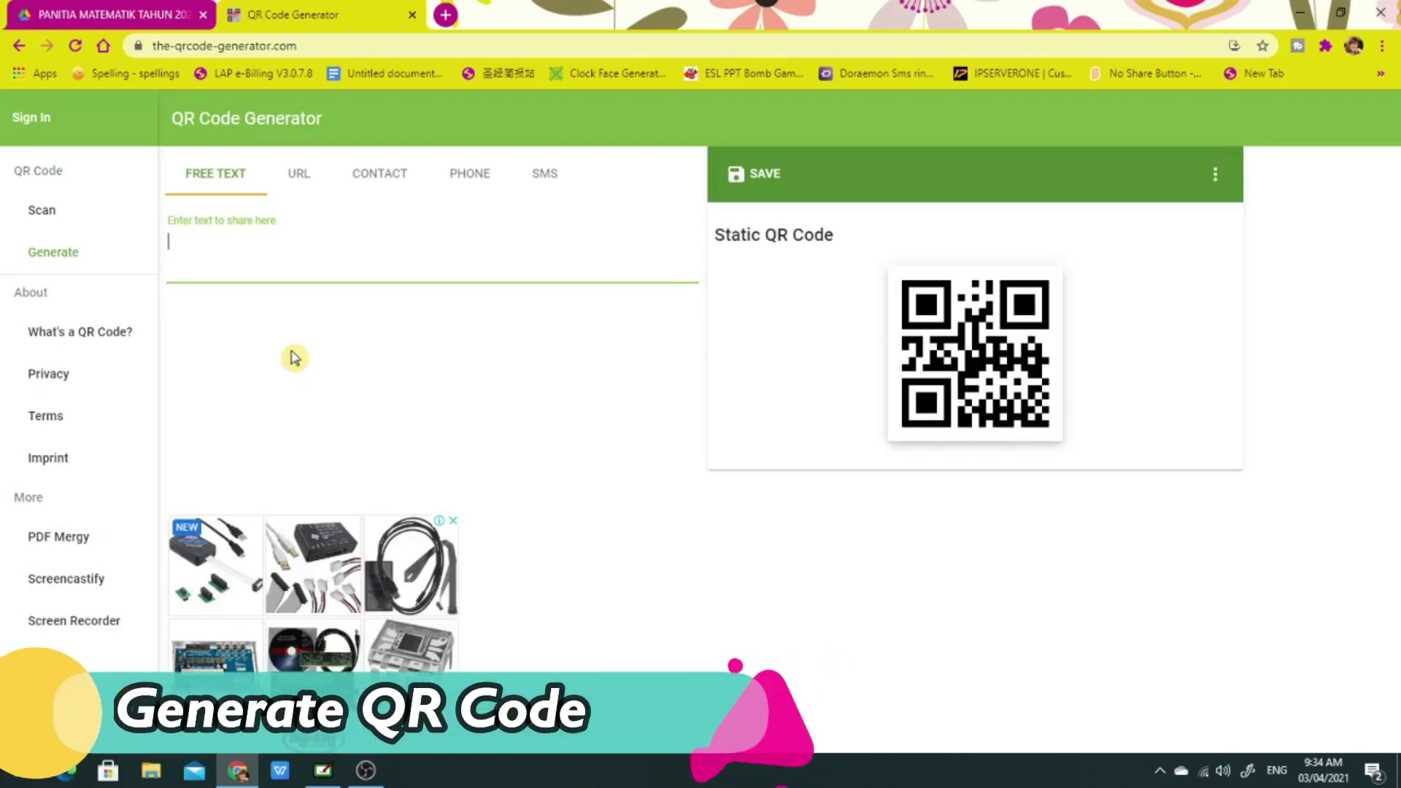
Paste the Drive folder link into Free Text and save the QR code as PANITIA MT.png.
{"action": "right_click", "coordinate": [195, 259]}
{"action": "left_click", "coordinate": [235, 391]}
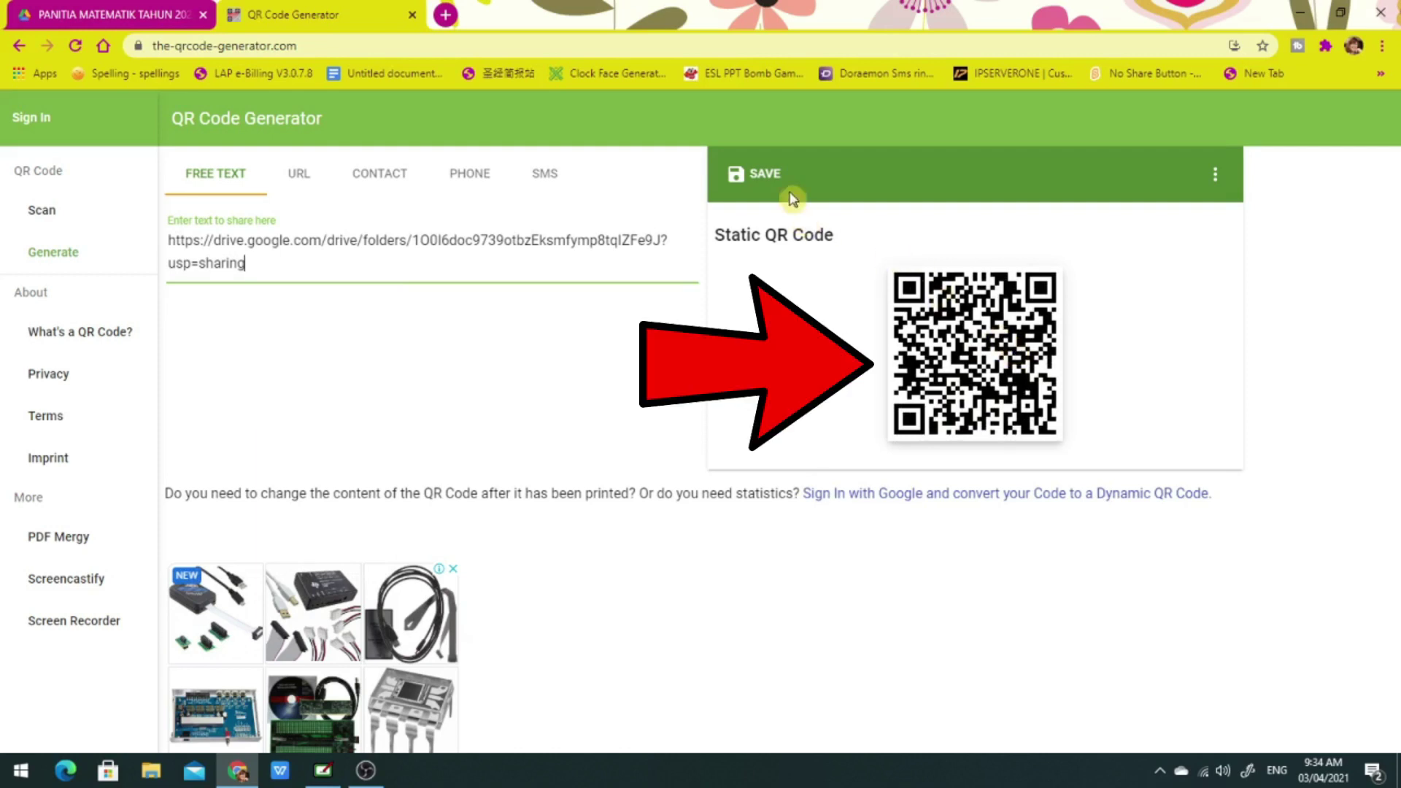
{"action": "left_click", "coordinate": [765, 177]}
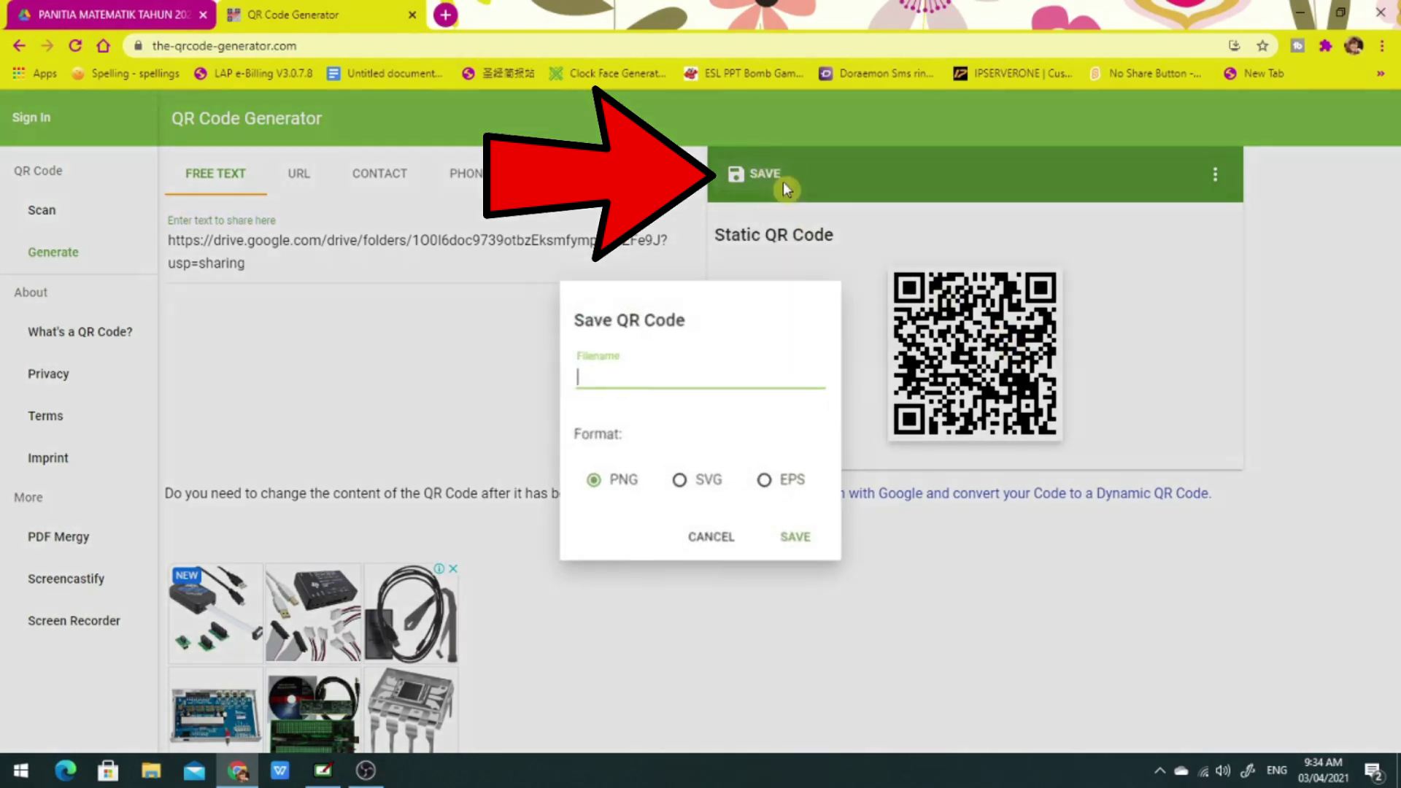
{"action": "left_click", "coordinate": [583, 375]}
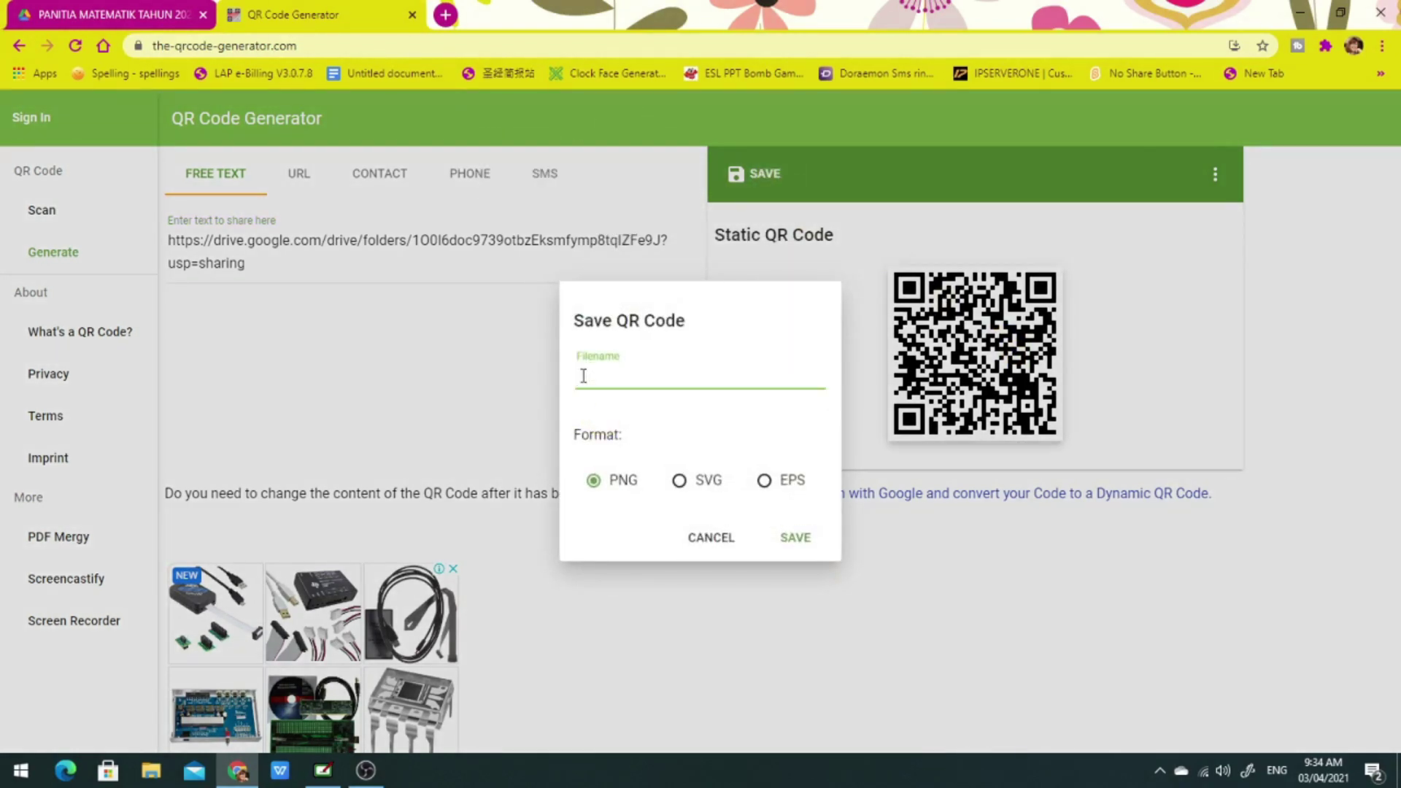
{"action": "type", "text": "PANITIA MT"}
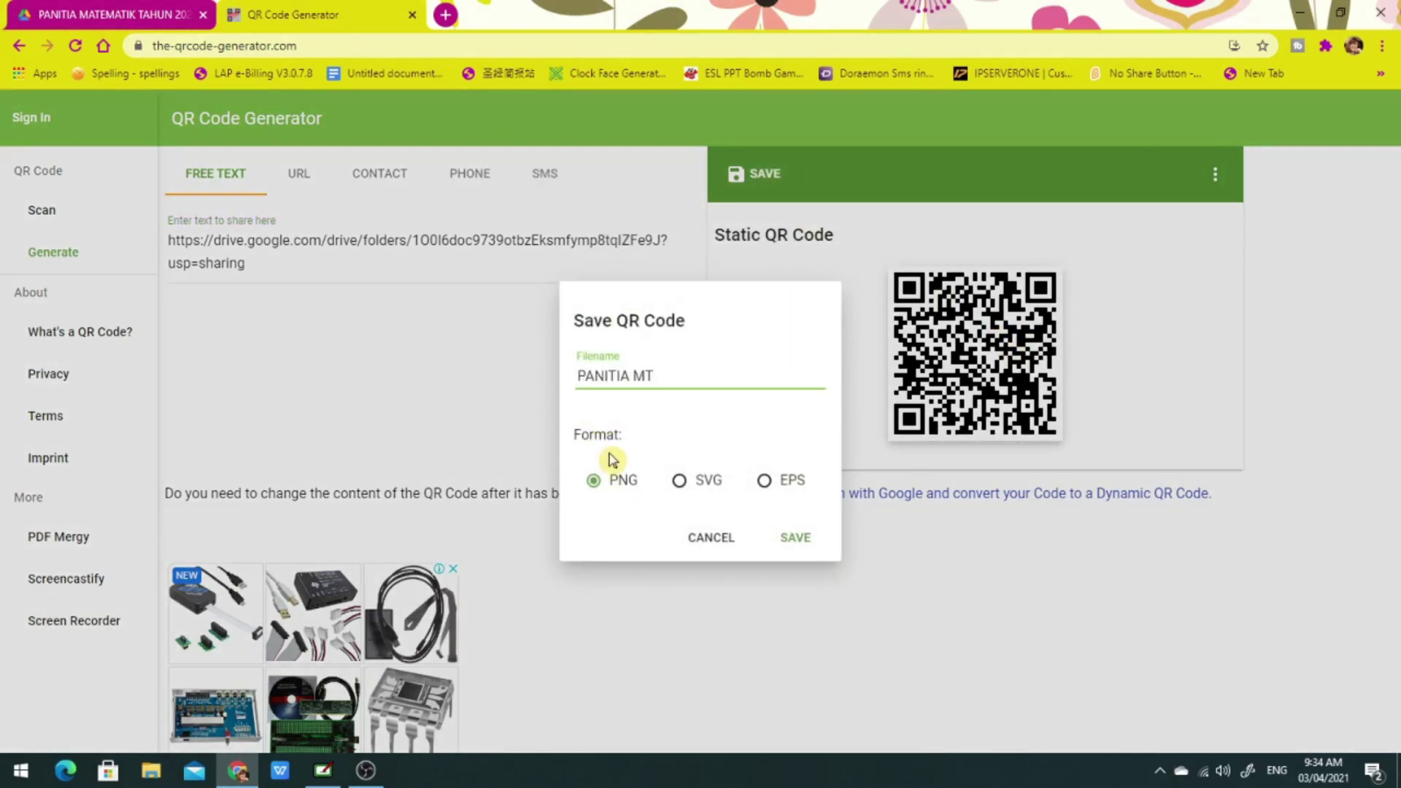
{"action": "left_click", "coordinate": [804, 542]}
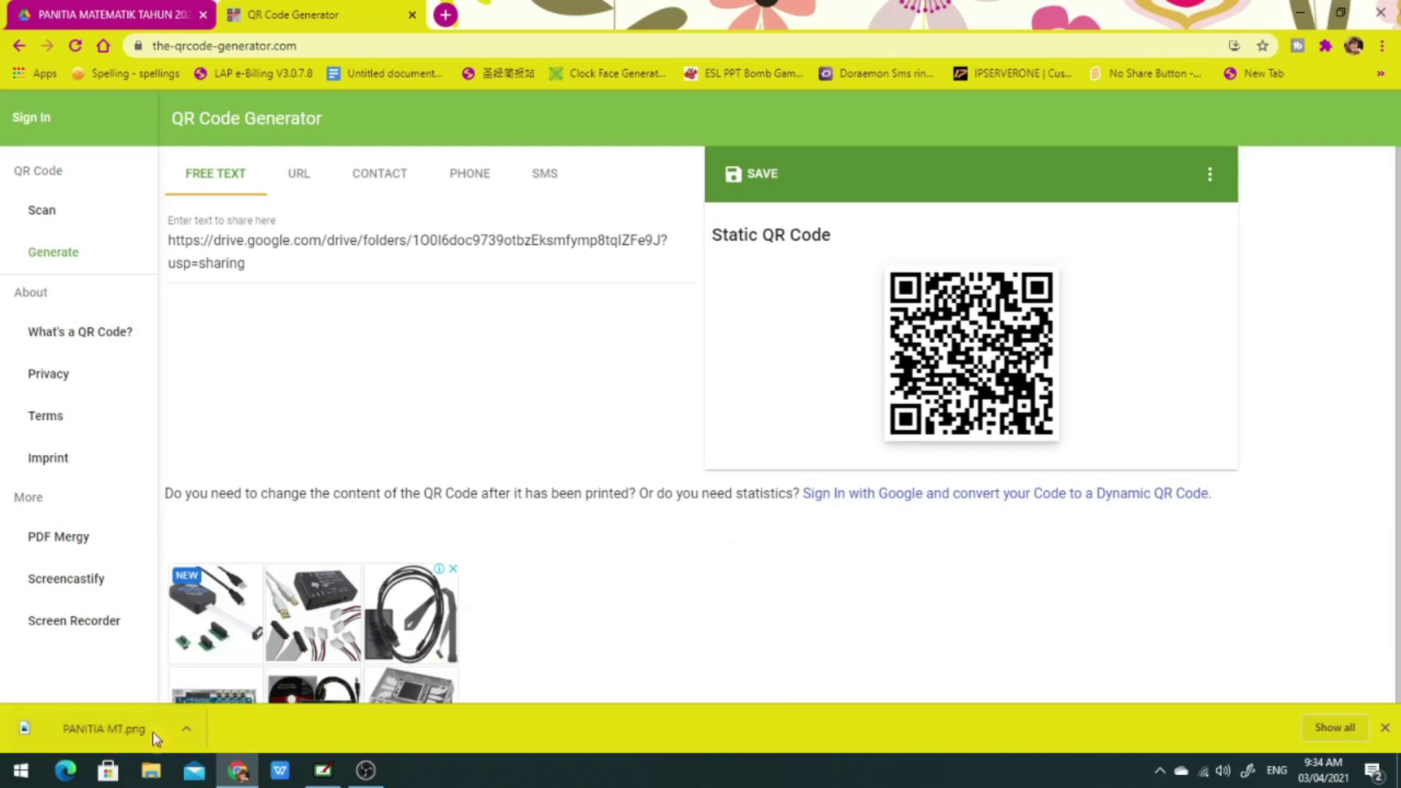
Go to bitly.com in a new tab by entering bit.ly.
{"action": "left_click", "coordinate": [446, 14]}
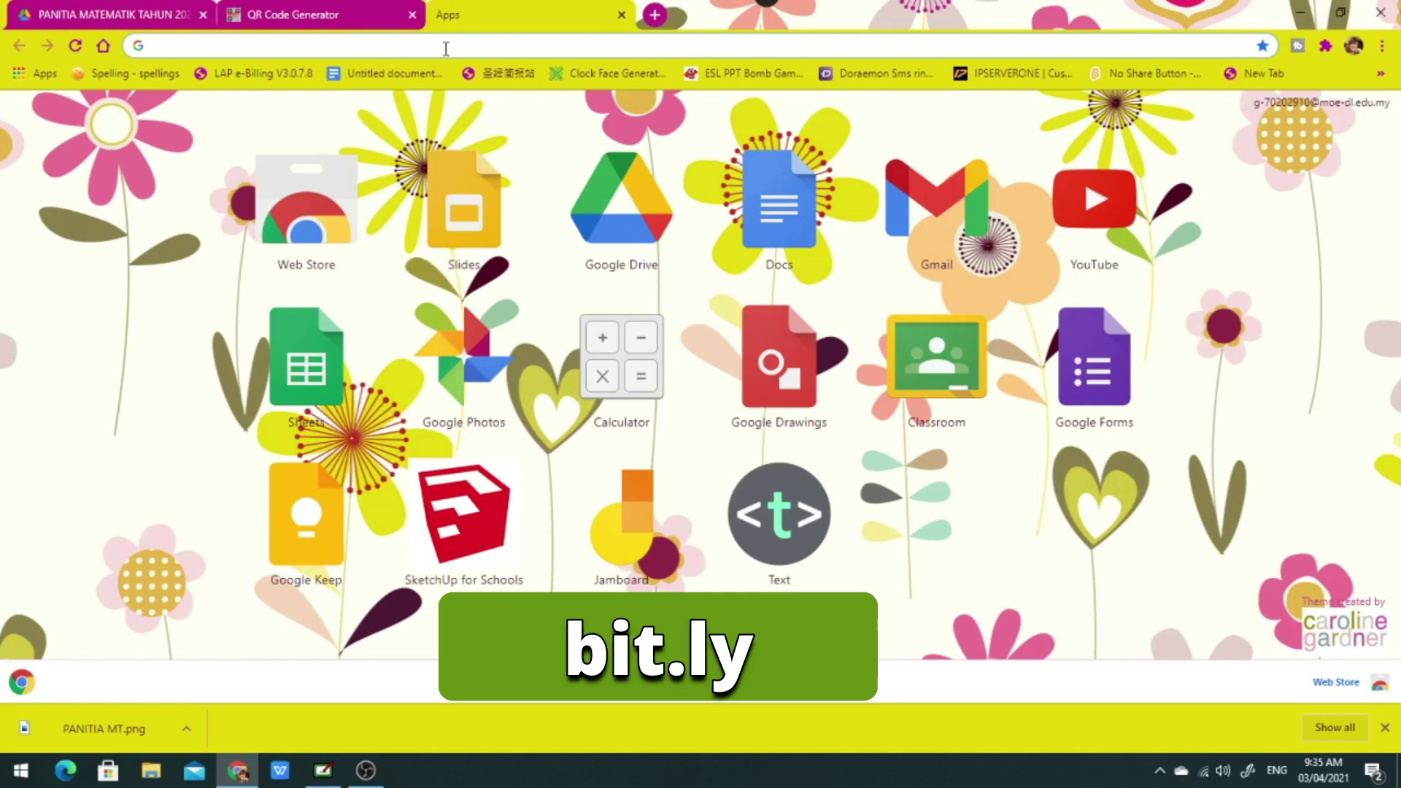
{"action": "type", "text": "b"}
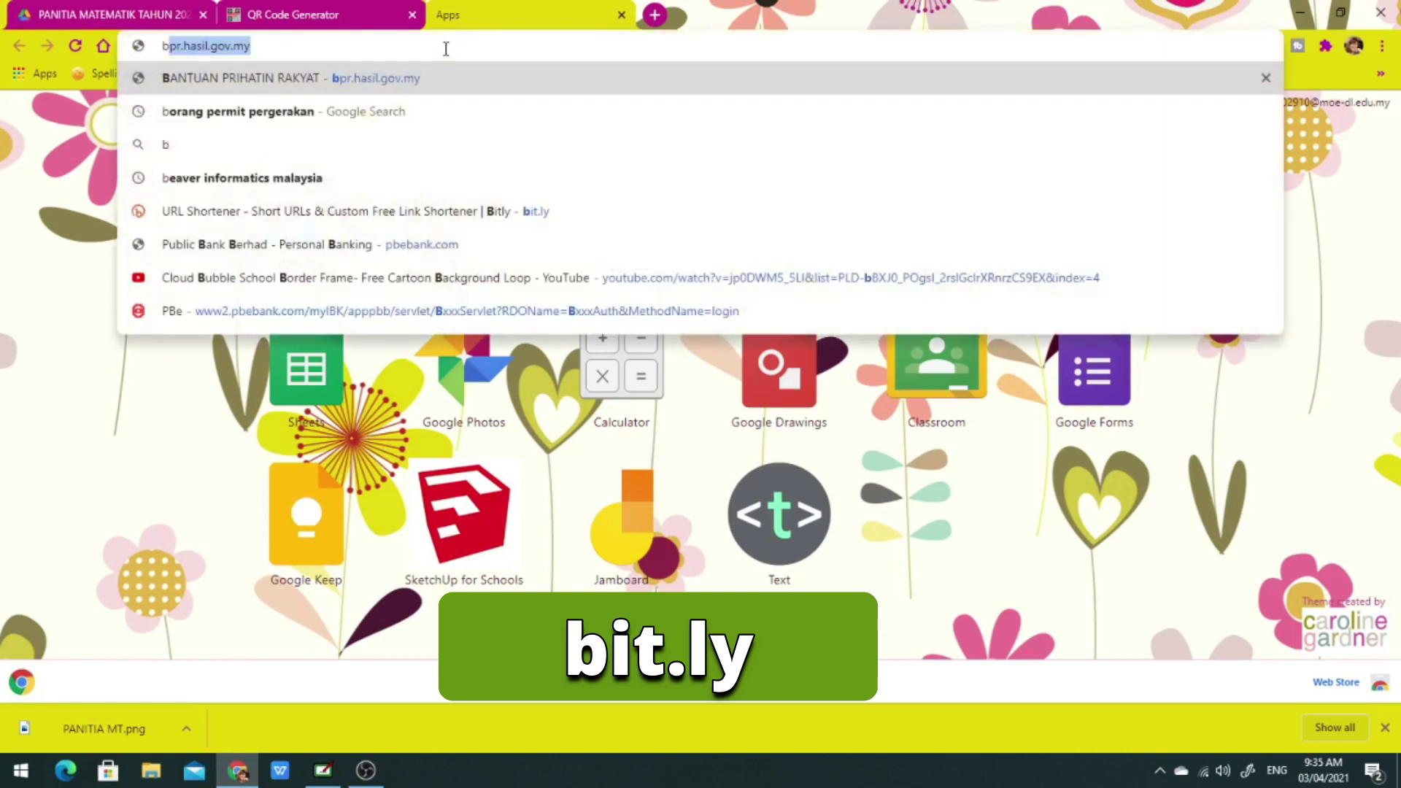
{"action": "type", "text": "it.ly"}
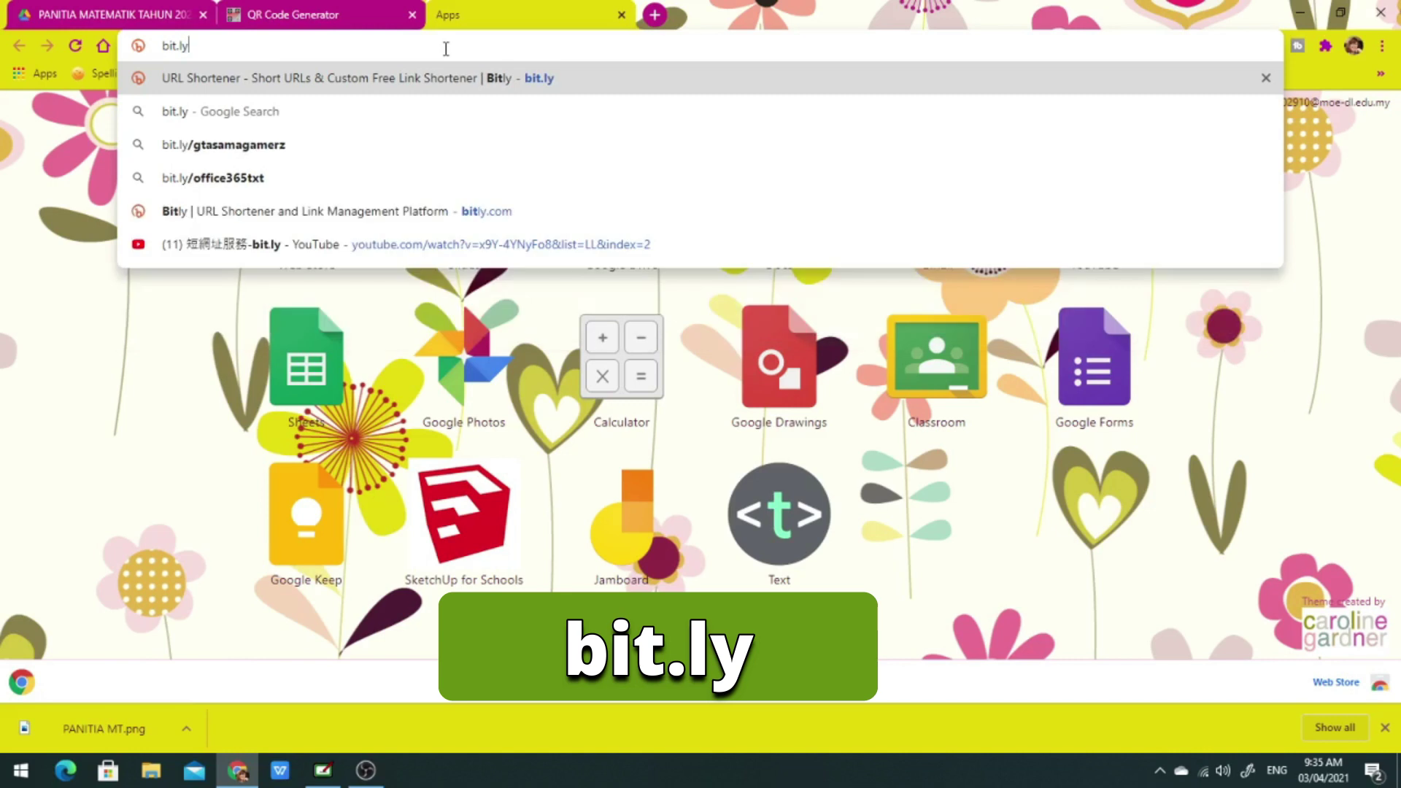
{"action": "key", "text": "Return"}
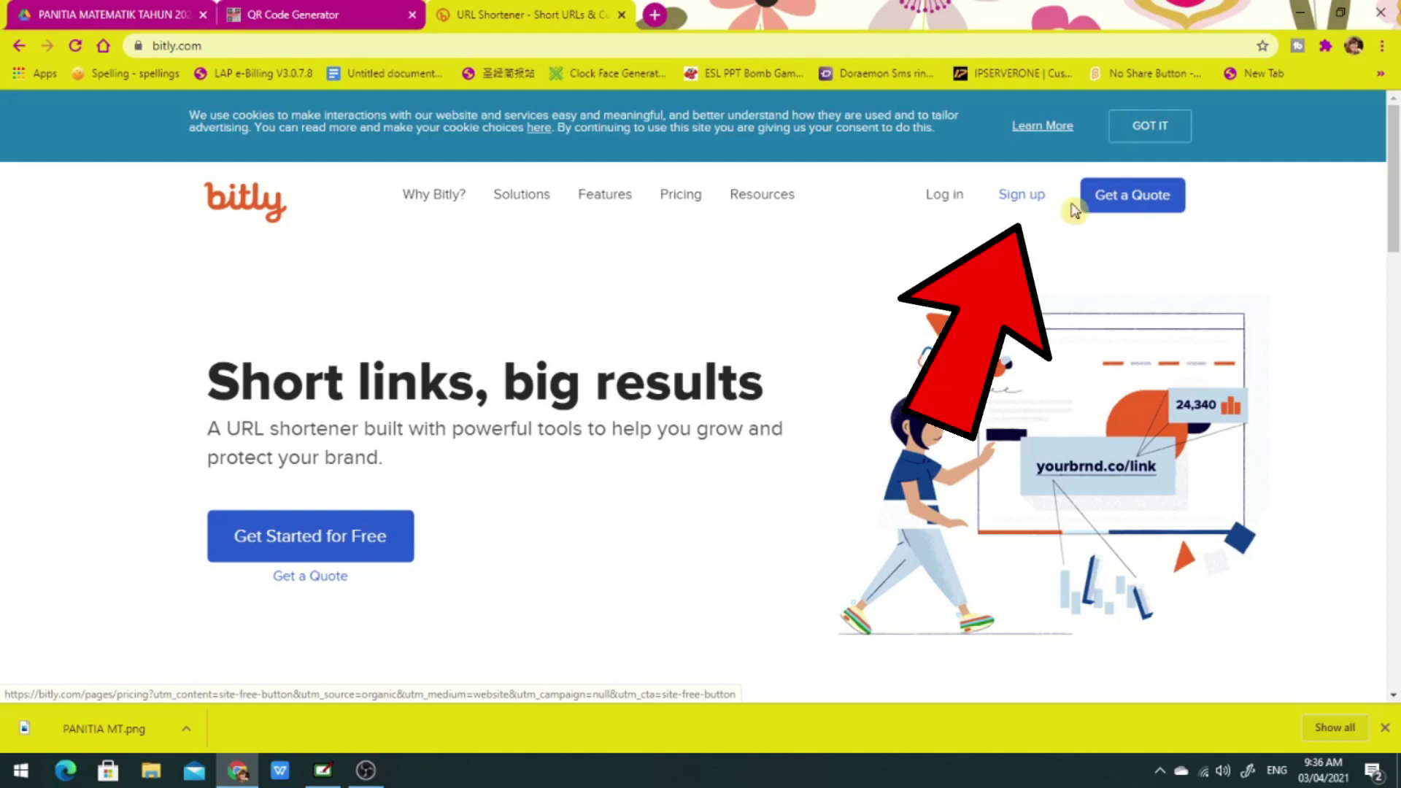
Sign up for Bitly's Free plan with the first Google account and create the account.
{"action": "left_click", "coordinate": [1016, 204]}
{"action": "scroll", "coordinate": [845, 424], "scroll_direction": "down", "scroll_amount": 15}
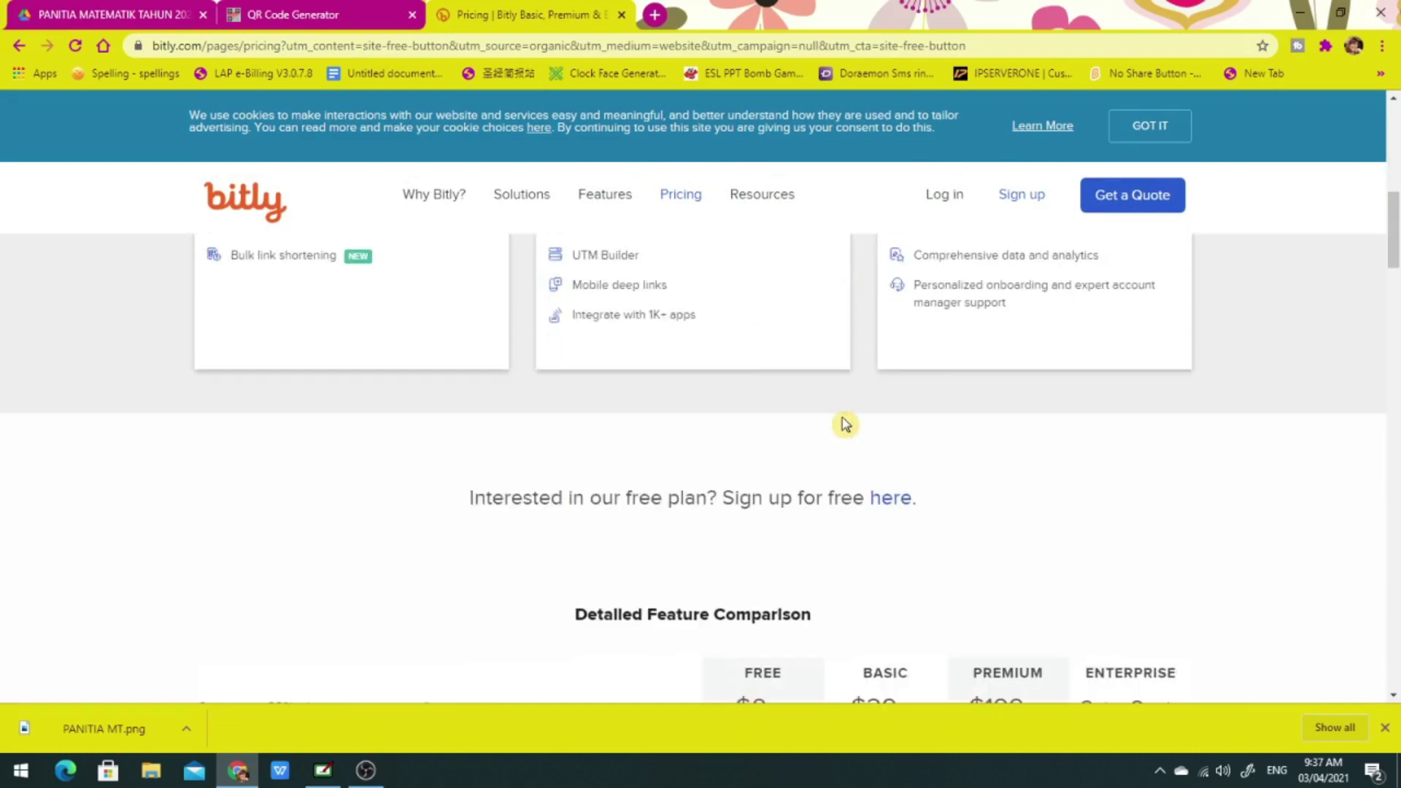
{"action": "scroll", "coordinate": [846, 424], "scroll_direction": "up", "scroll_amount": 10}
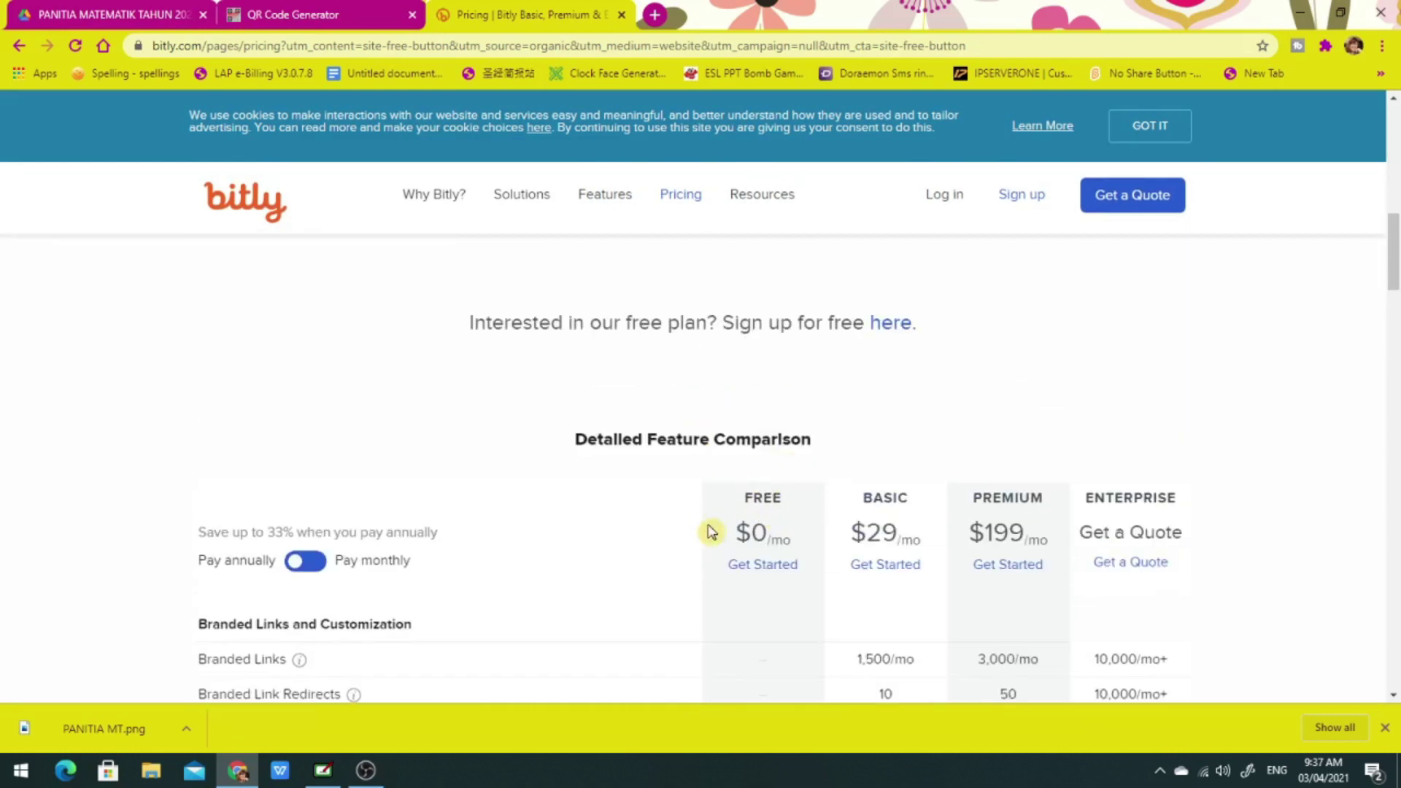
{"action": "left_click", "coordinate": [763, 569]}
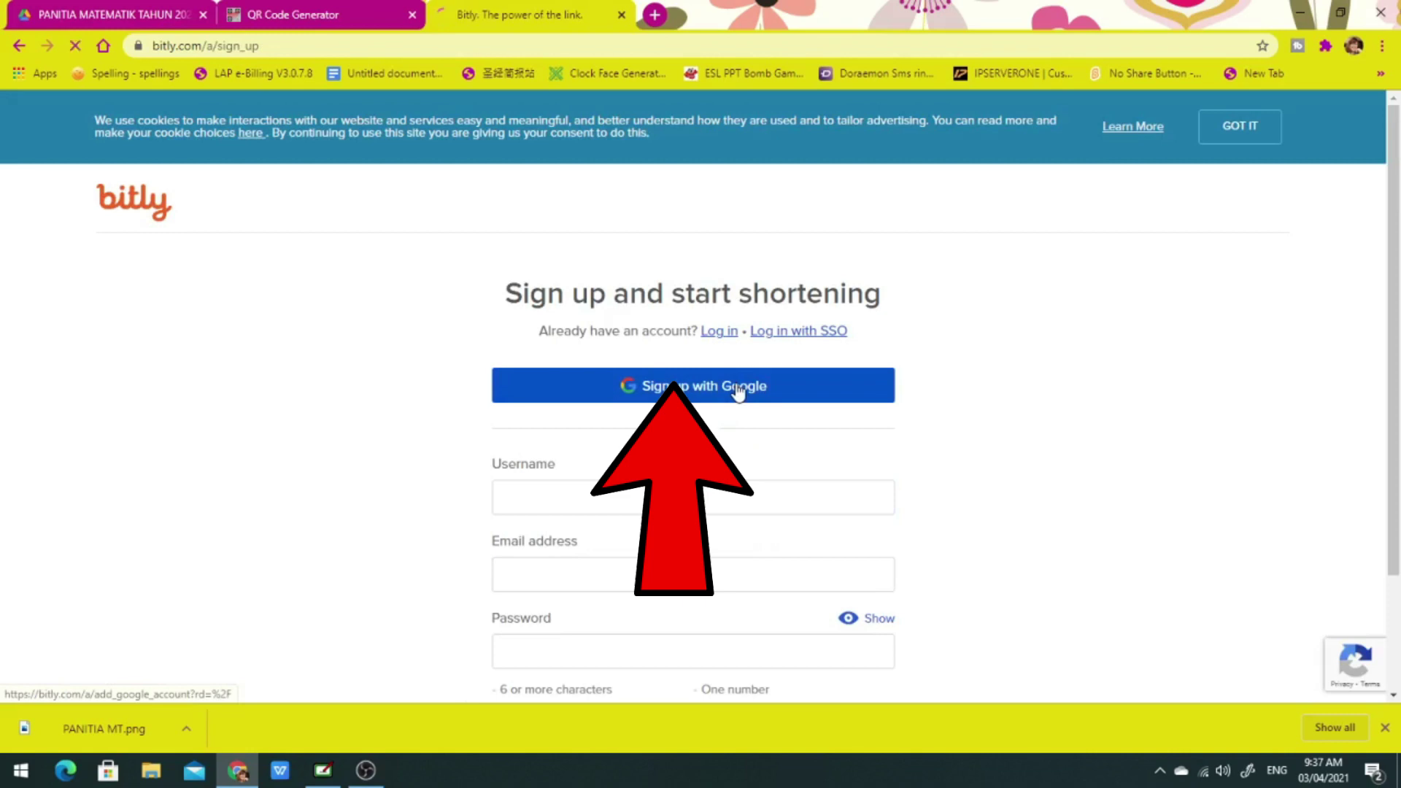
{"action": "left_click", "coordinate": [739, 393]}
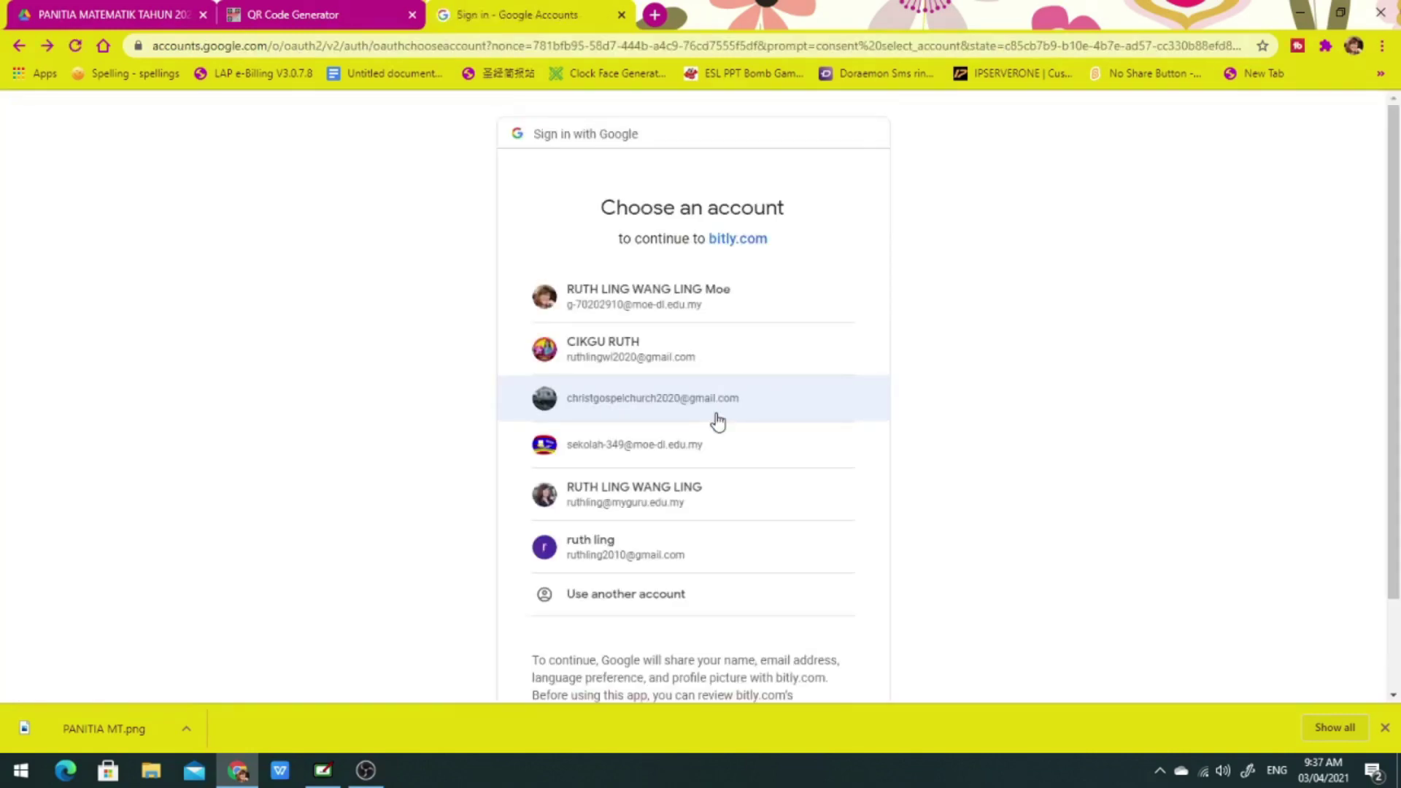
{"action": "left_click", "coordinate": [667, 308]}
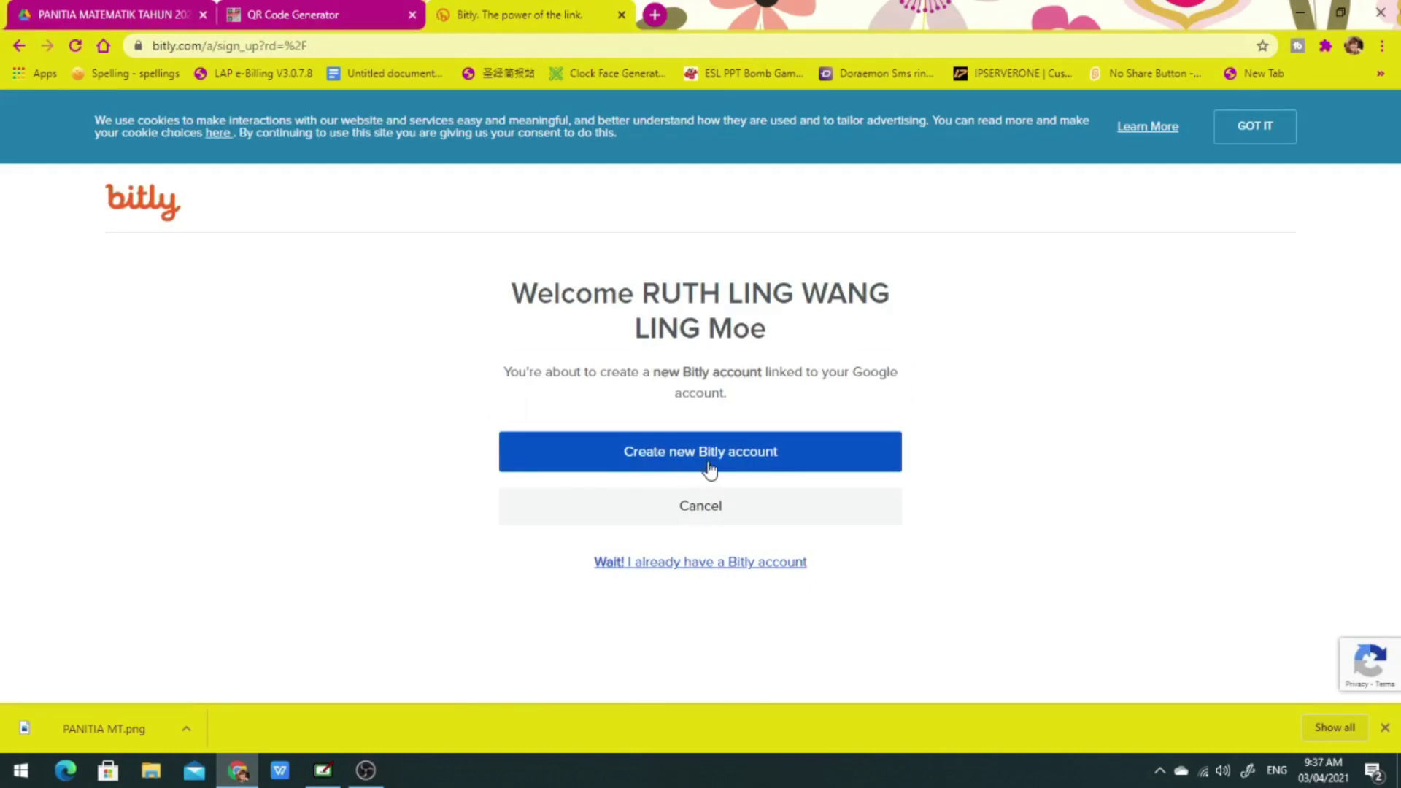
{"action": "left_click", "coordinate": [719, 467]}
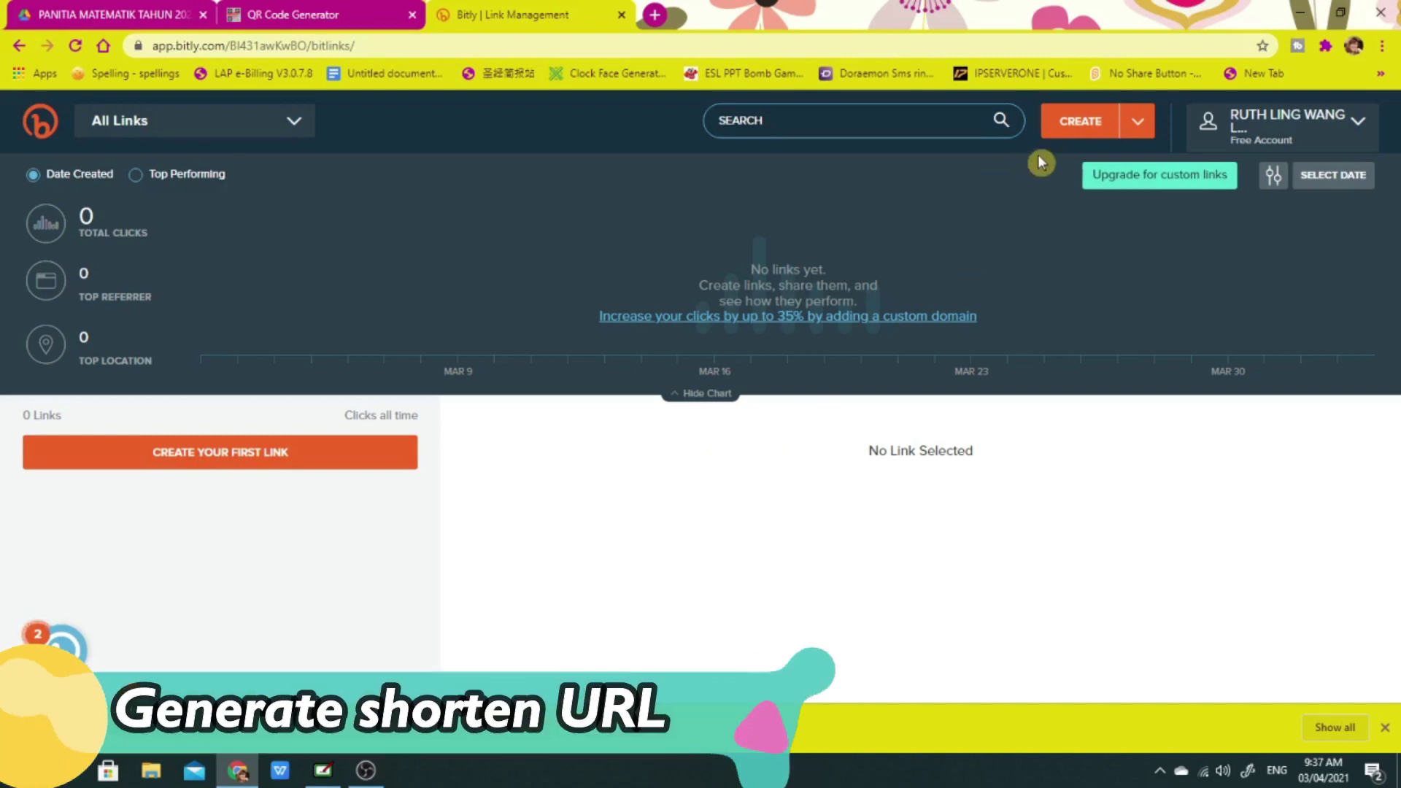
Create a short link from the pasted SUKATAN PELAJARAN Drive folder URL.
{"action": "left_click", "coordinate": [1075, 126]}
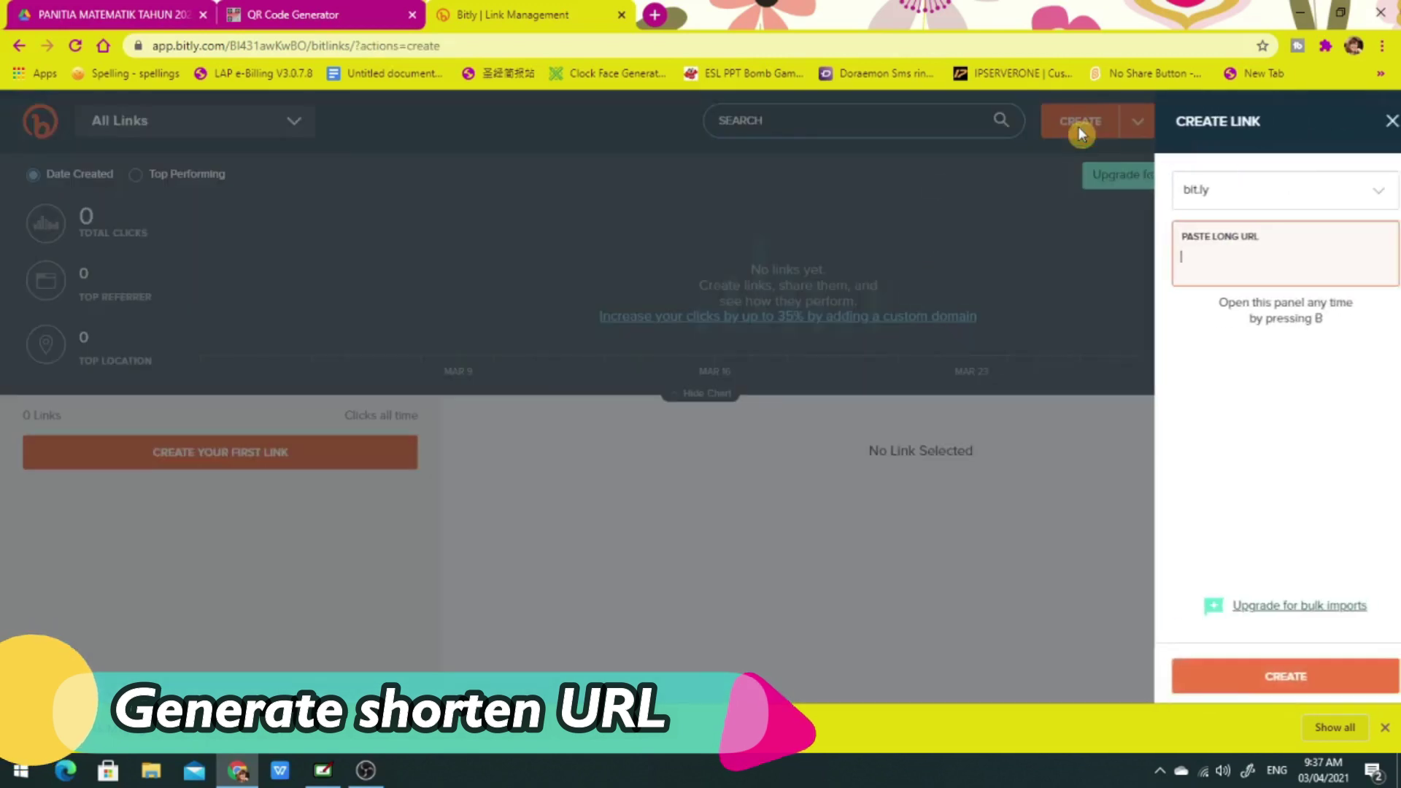
{"action": "right_click", "coordinate": [1175, 261]}
{"action": "left_click", "coordinate": [1230, 394]}
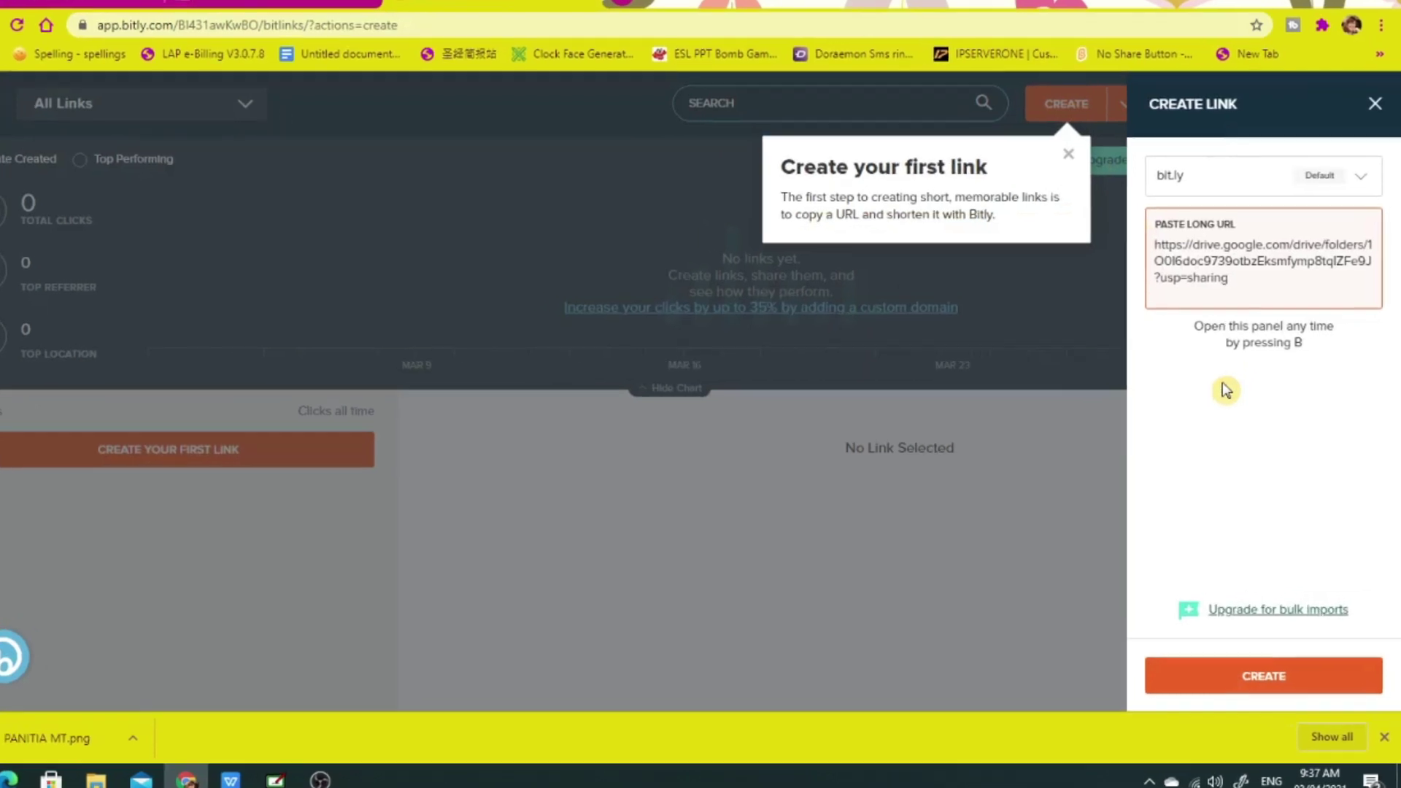
{"action": "key", "text": "Return"}
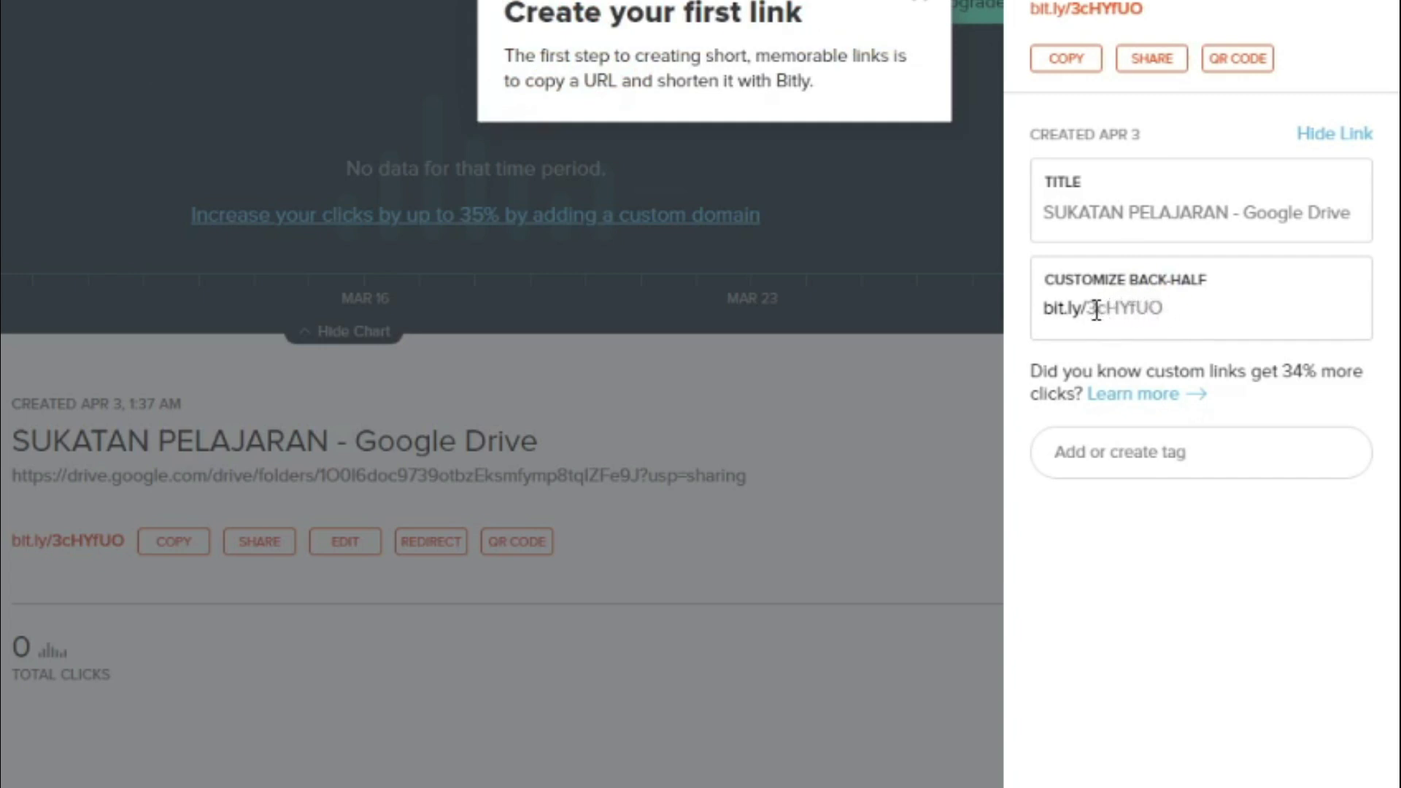
Replace the random back-half with hspmt and save, giving bit.ly/hspmt.
{"action": "left_click_drag", "start_coordinate": [1175, 306], "coordinate": [1086, 305]}
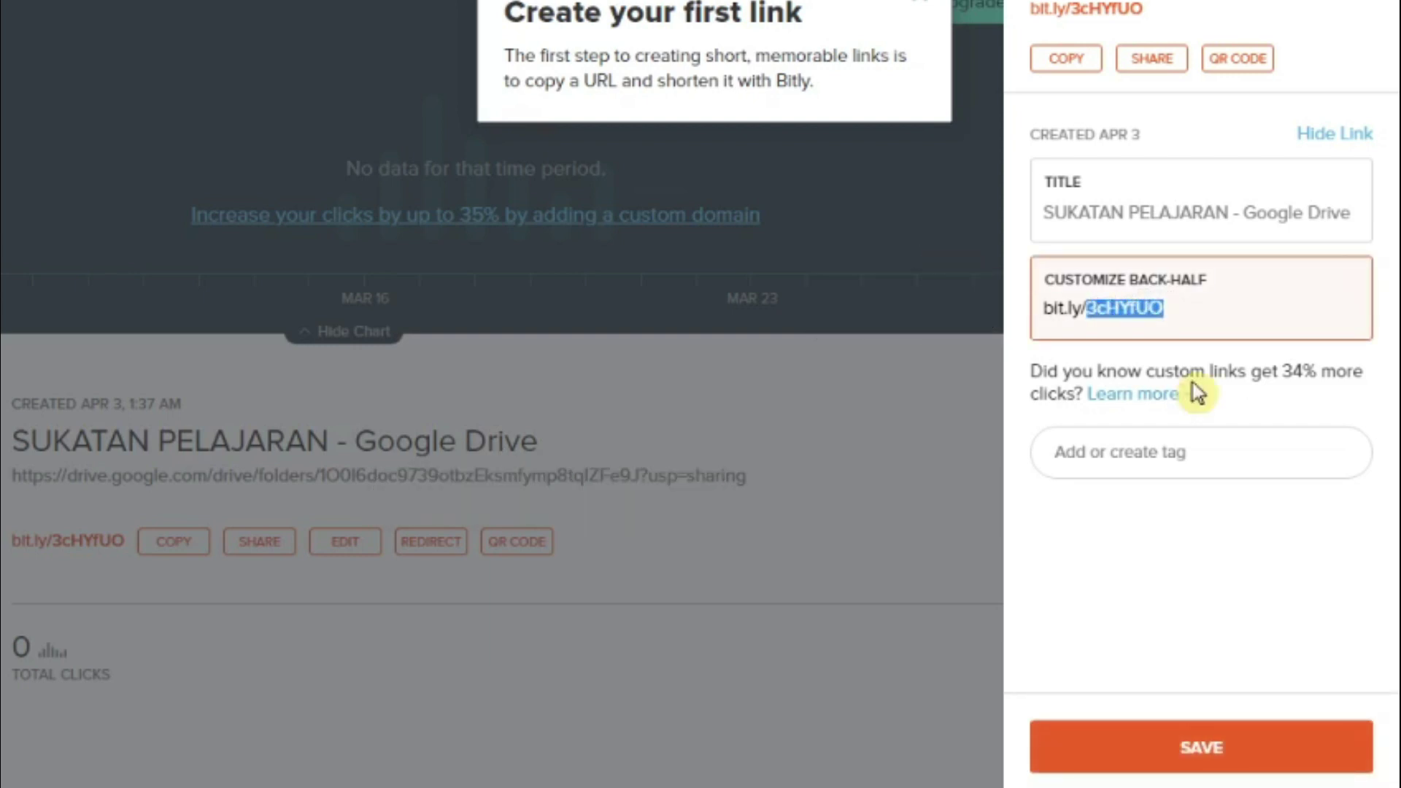
{"action": "key", "text": "BackSpace"}
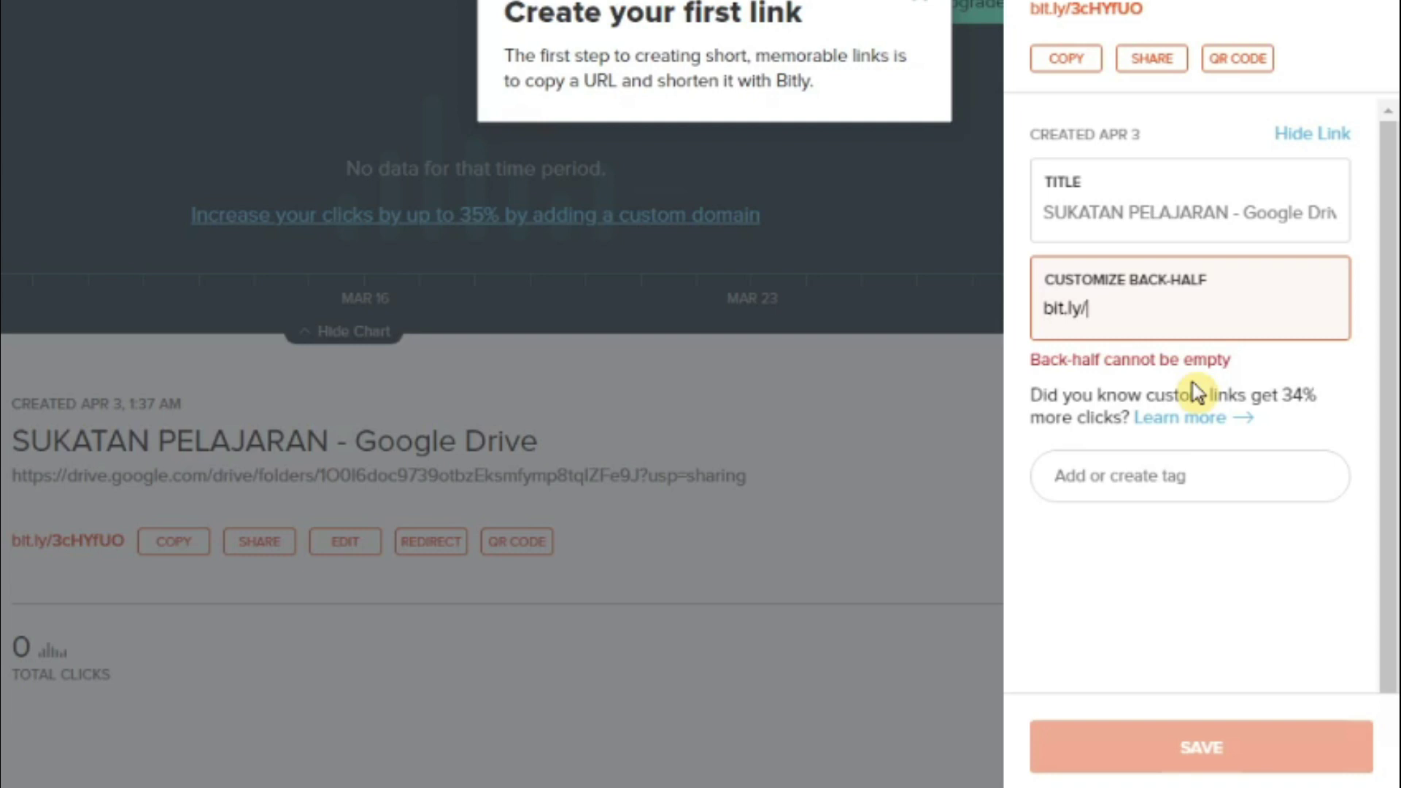
{"action": "type", "text": "hspmt"}
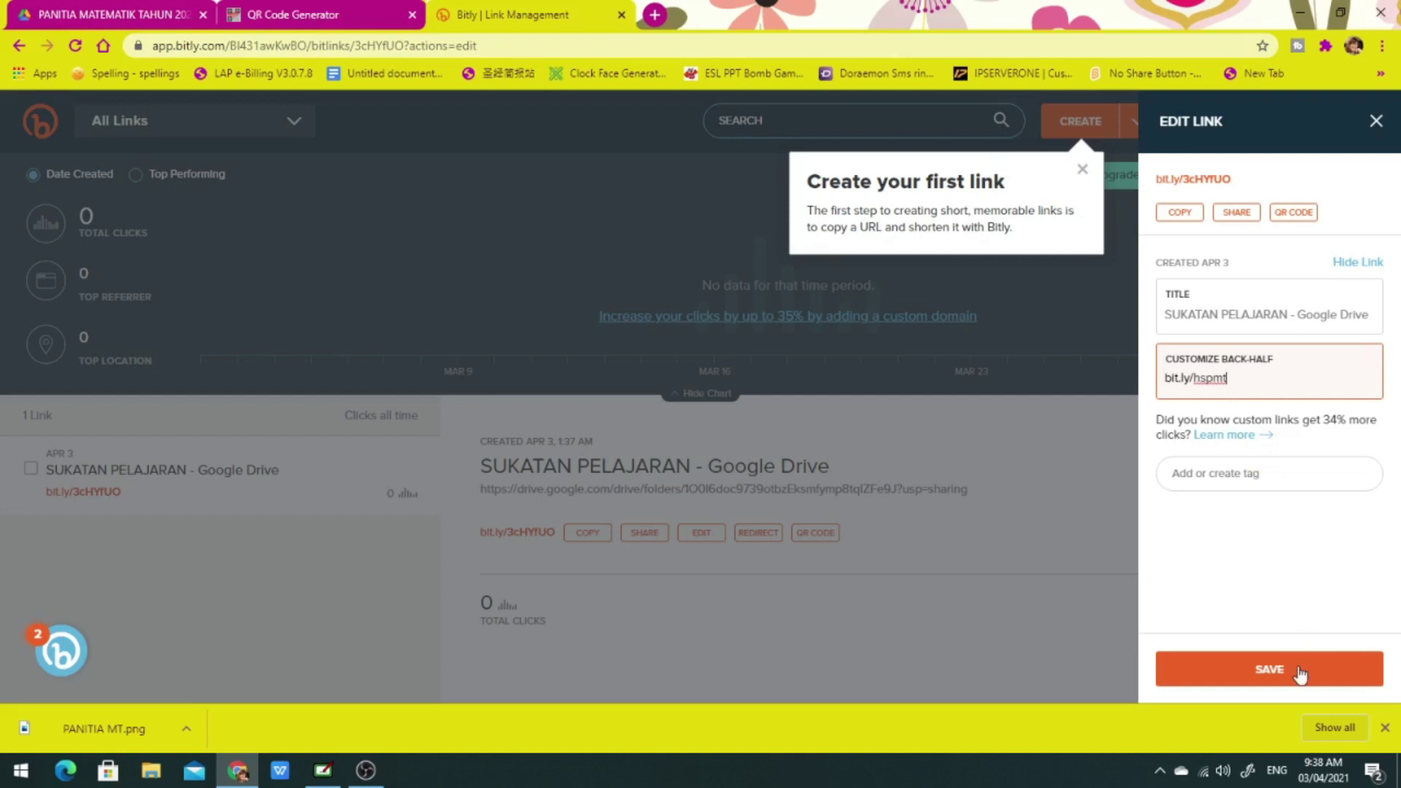
{"action": "left_click", "coordinate": [1301, 674]}
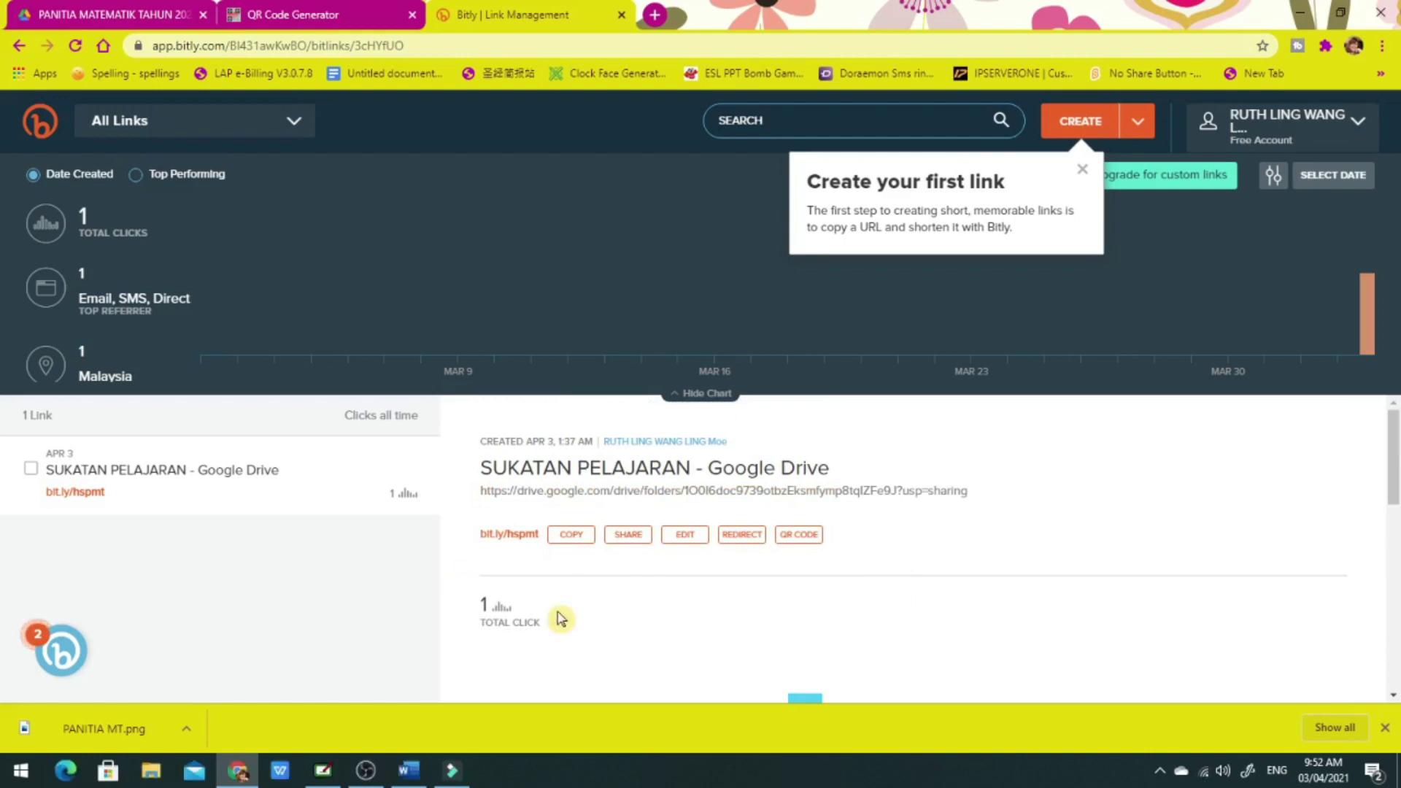
Scroll through the bit.ly/hspmt analytics: click chart, referrers and locations.
{"action": "scroll", "coordinate": [554, 620], "scroll_direction": "down", "scroll_amount": 1}
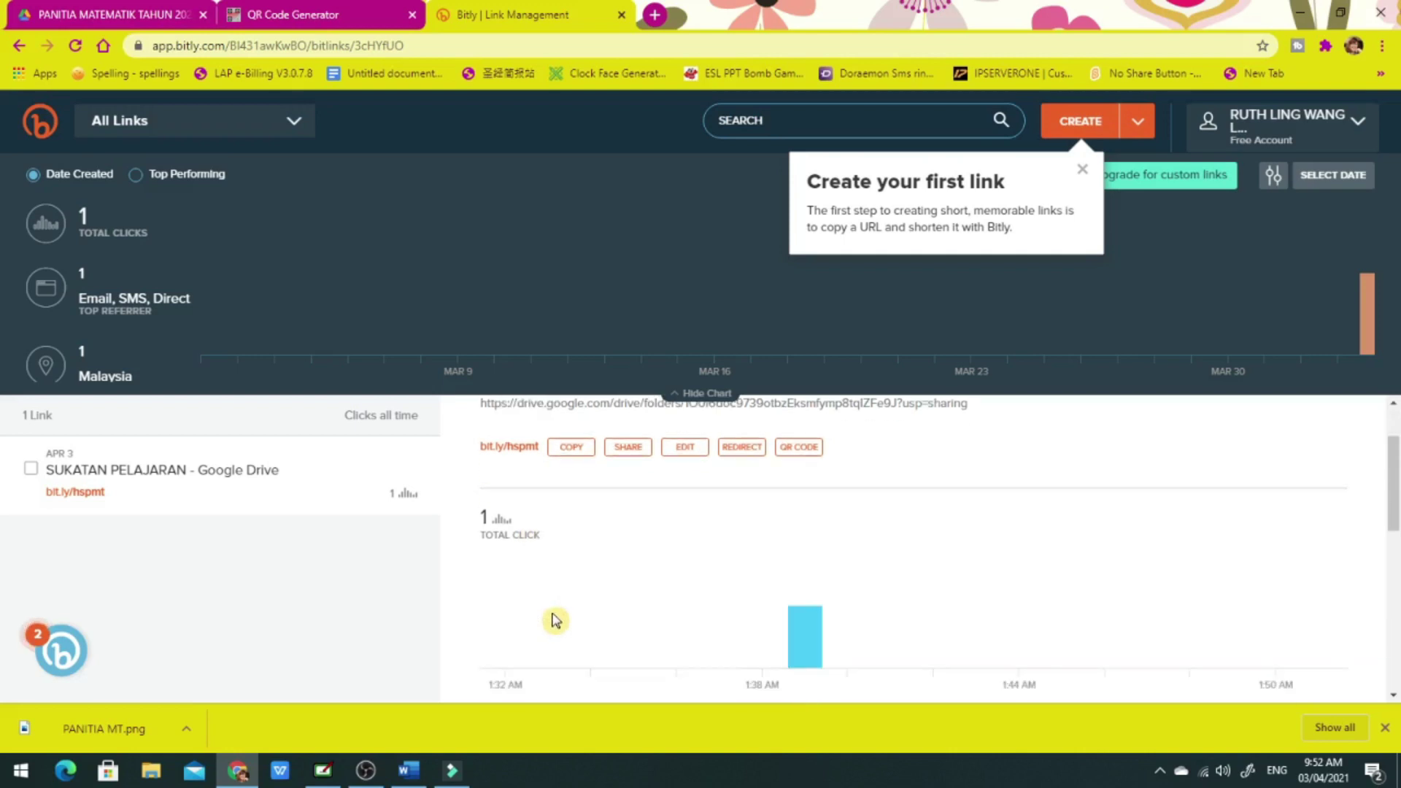
{"action": "scroll", "coordinate": [569, 617], "scroll_direction": "down", "scroll_amount": 1}
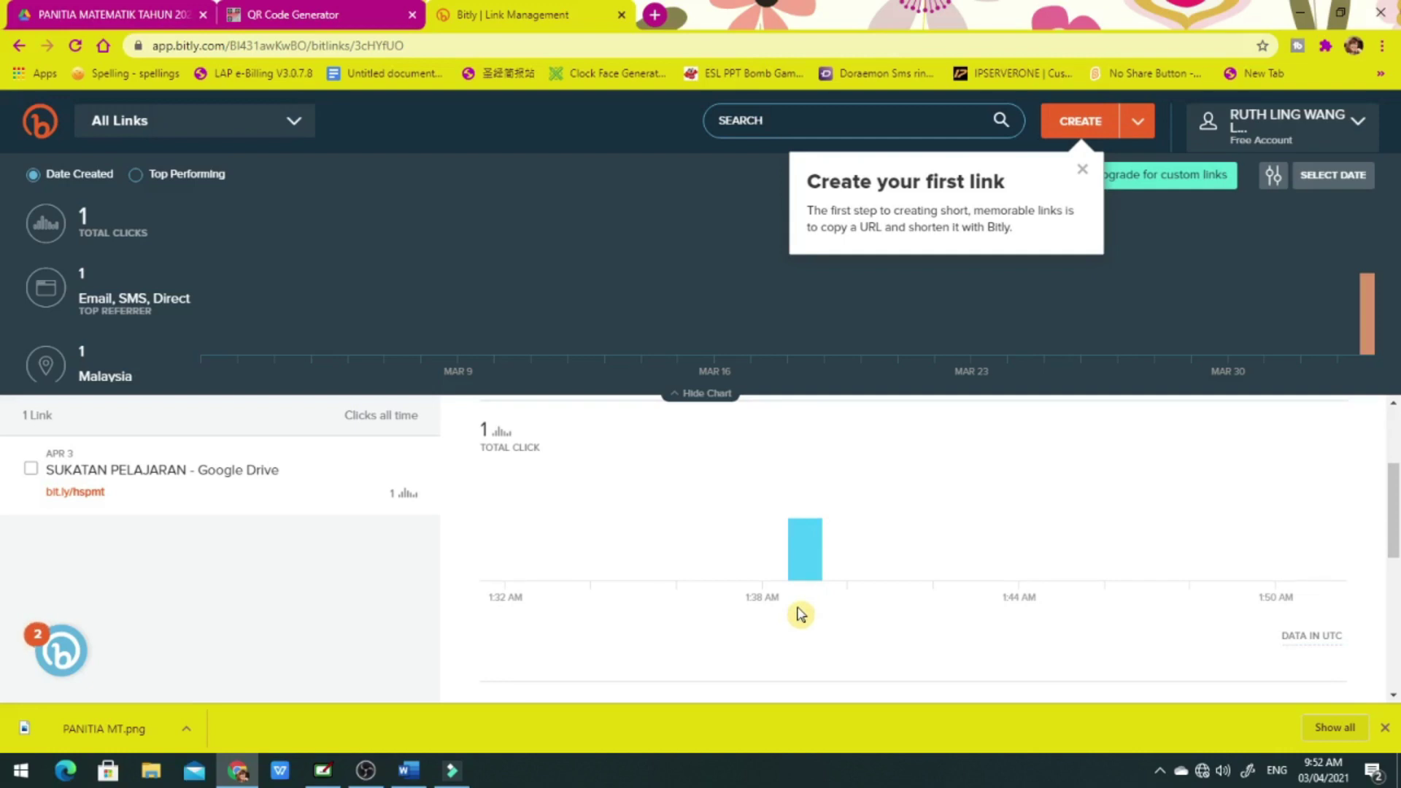
{"action": "scroll", "coordinate": [801, 615], "scroll_direction": "down", "scroll_amount": 5}
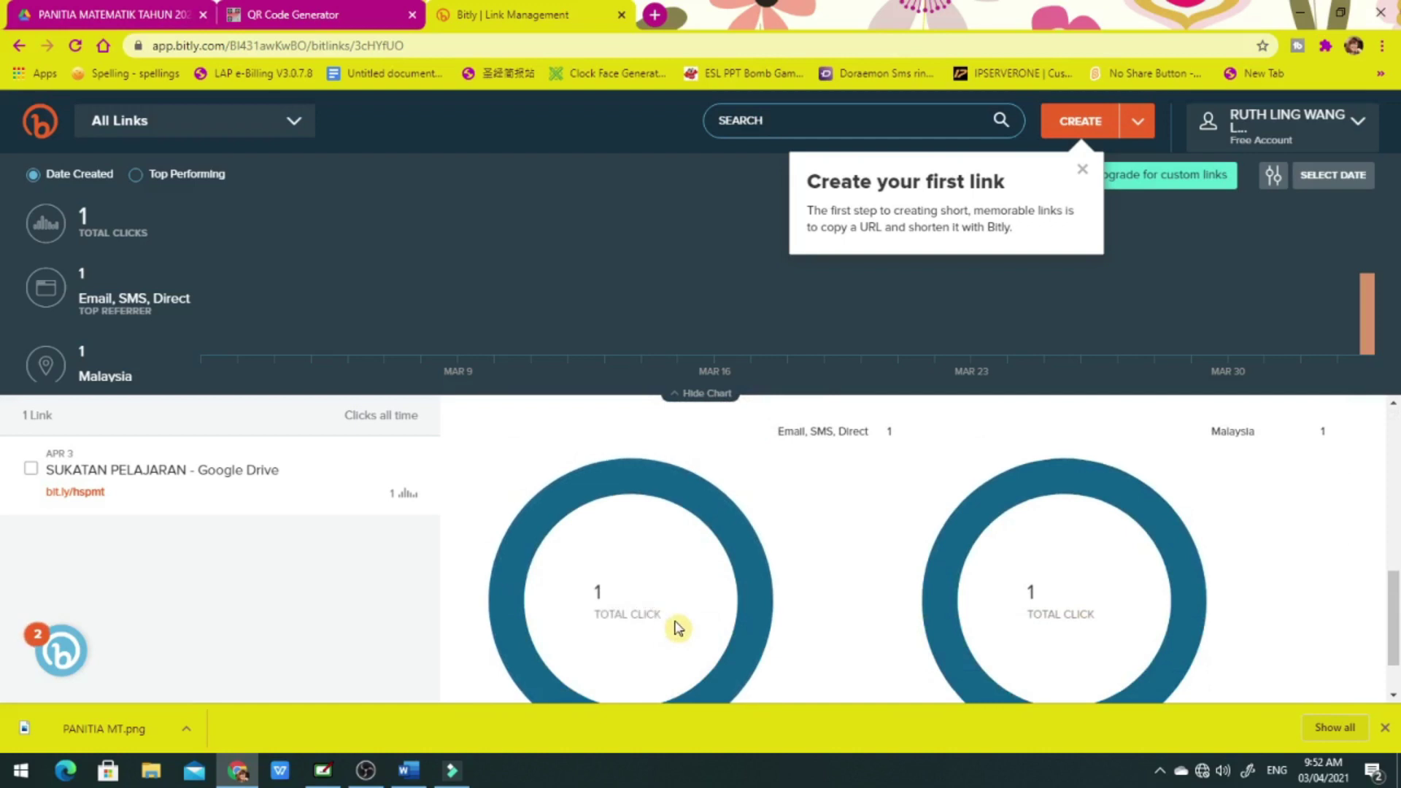
{"action": "scroll", "coordinate": [677, 627], "scroll_direction": "down", "scroll_amount": 1}
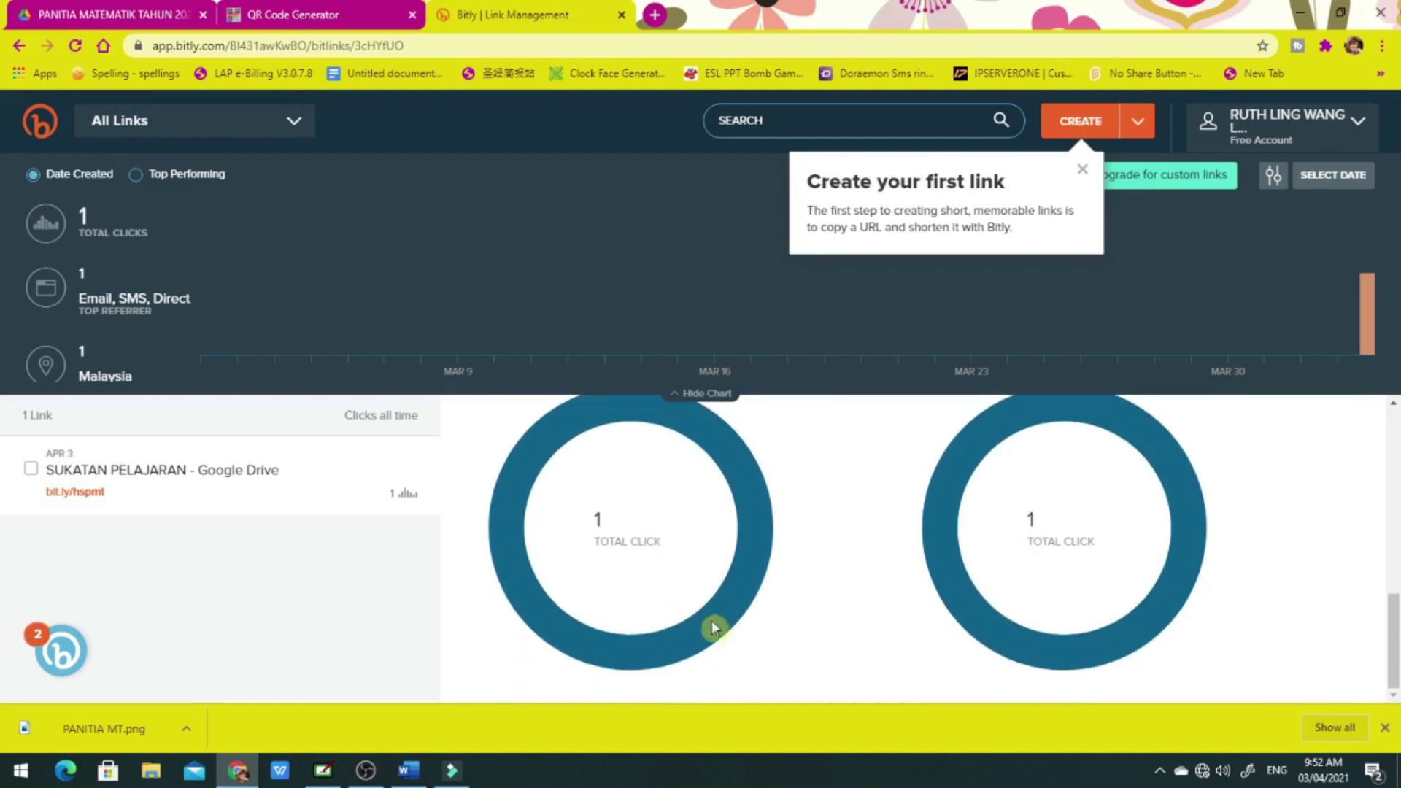
{"action": "scroll", "coordinate": [759, 622], "scroll_direction": "up", "scroll_amount": 3}
{"action": "scroll", "coordinate": [765, 622], "scroll_direction": "up", "scroll_amount": 5}
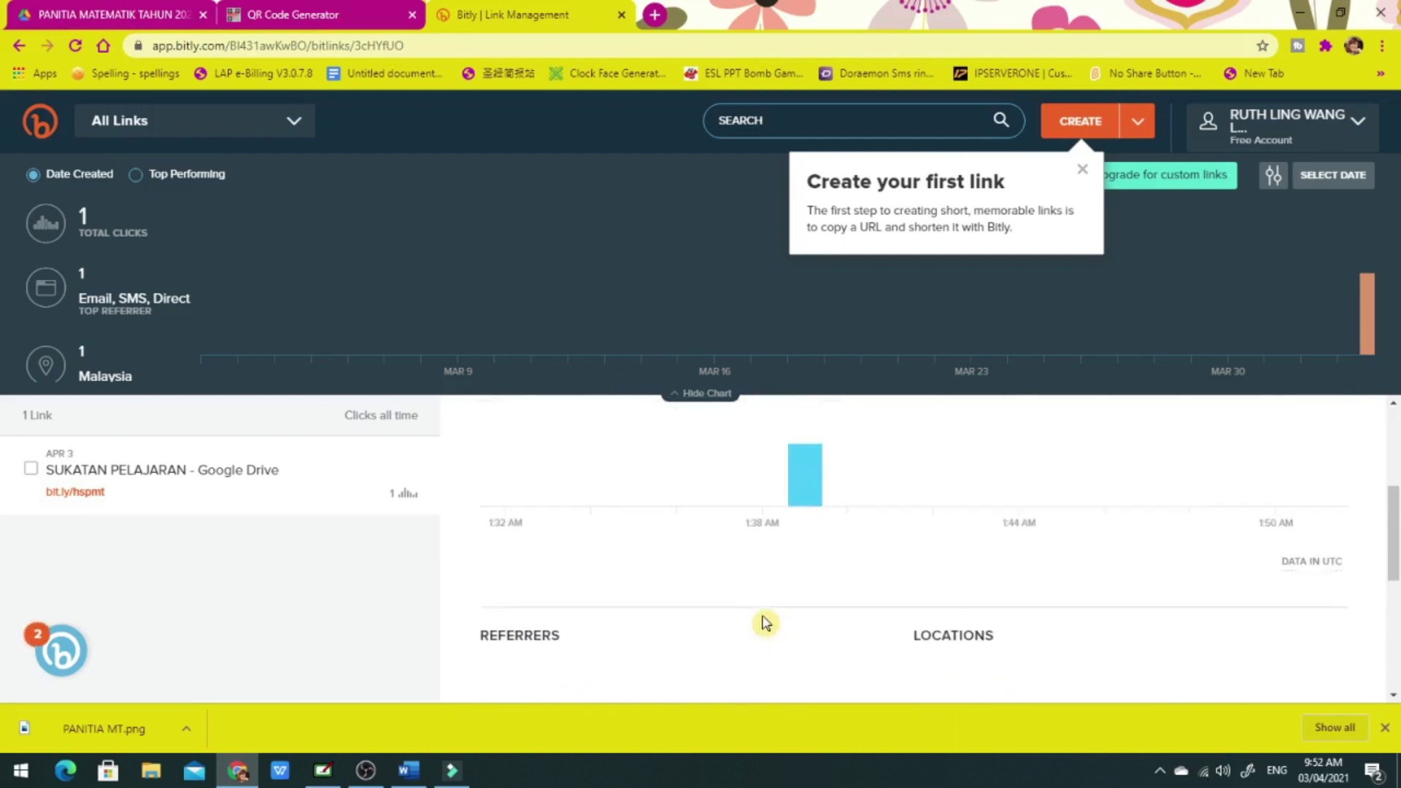
{"action": "scroll", "coordinate": [765, 622], "scroll_direction": "up", "scroll_amount": 1}
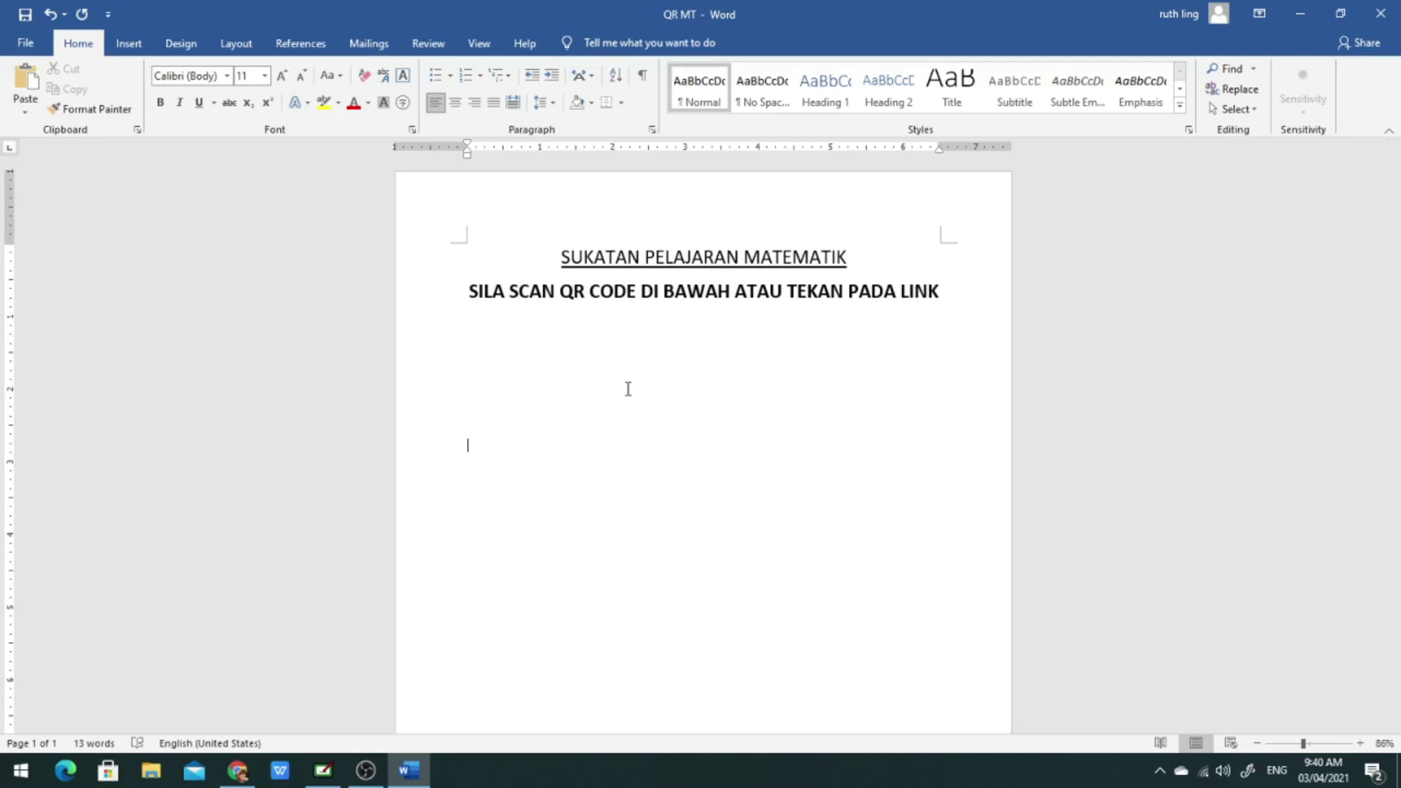
Insert PANITIA MT.png from Downloads into the page and enlarge it to about 6.47 inches square.
{"action": "left_click", "coordinate": [151, 770]}
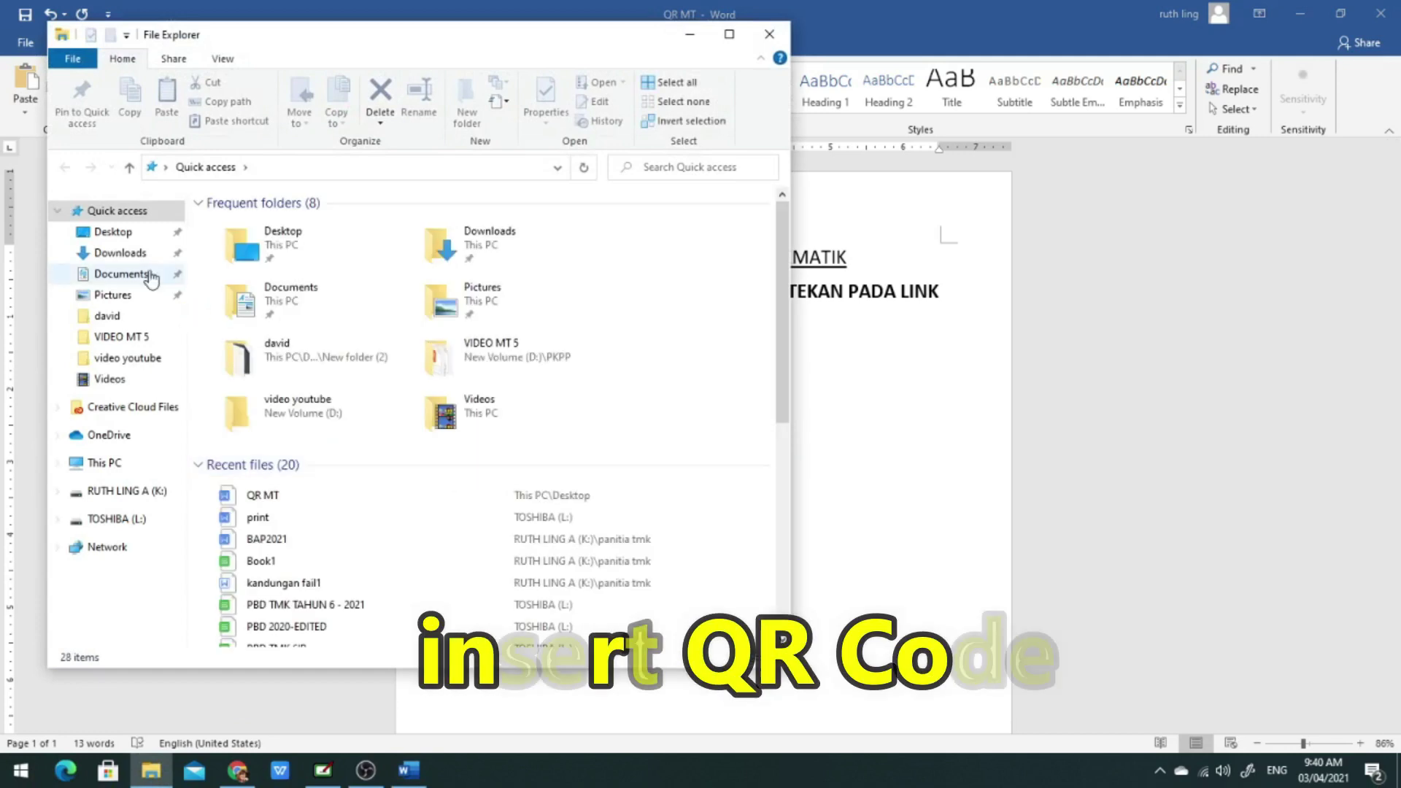
{"action": "left_click", "coordinate": [121, 254]}
{"action": "left_click_drag", "start_coordinate": [246, 263], "coordinate": [872, 471]}
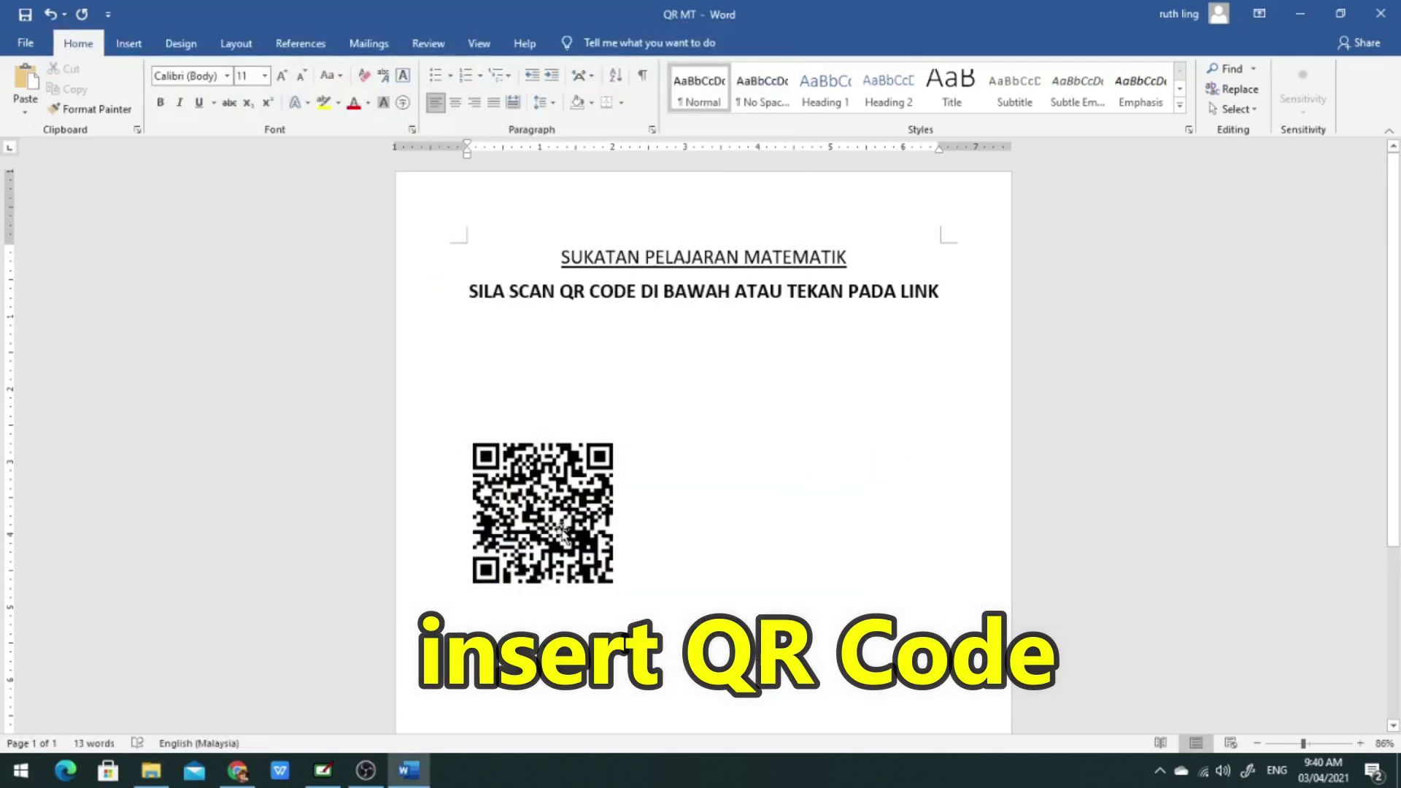
{"action": "left_click", "coordinate": [598, 562]}
{"action": "left_click_drag", "start_coordinate": [620, 589], "coordinate": [940, 730]}
{"action": "left_click", "coordinate": [584, 43]}
{"action": "left_click", "coordinate": [656, 86]}
{"action": "left_click", "coordinate": [870, 663]}
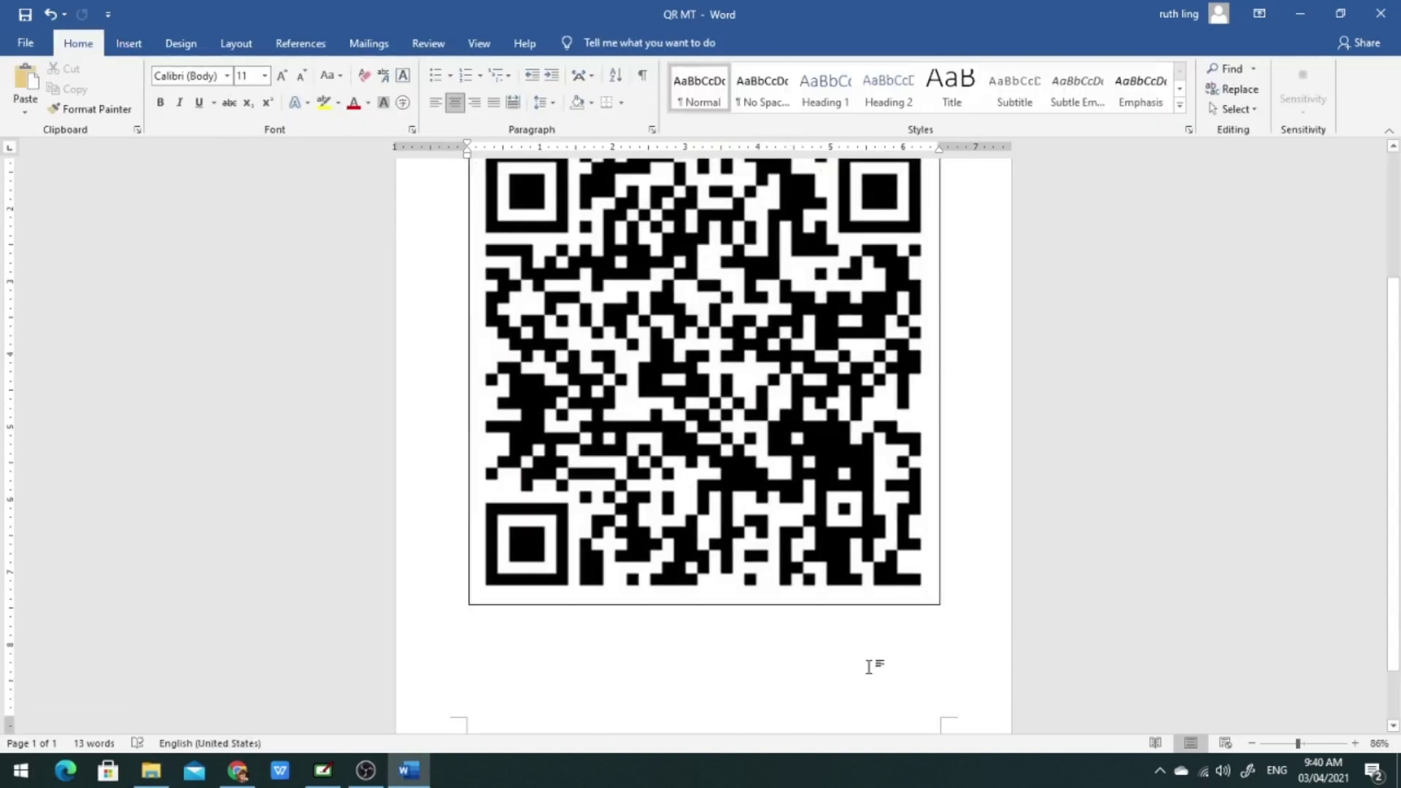
{"action": "right_click", "coordinate": [706, 629]}
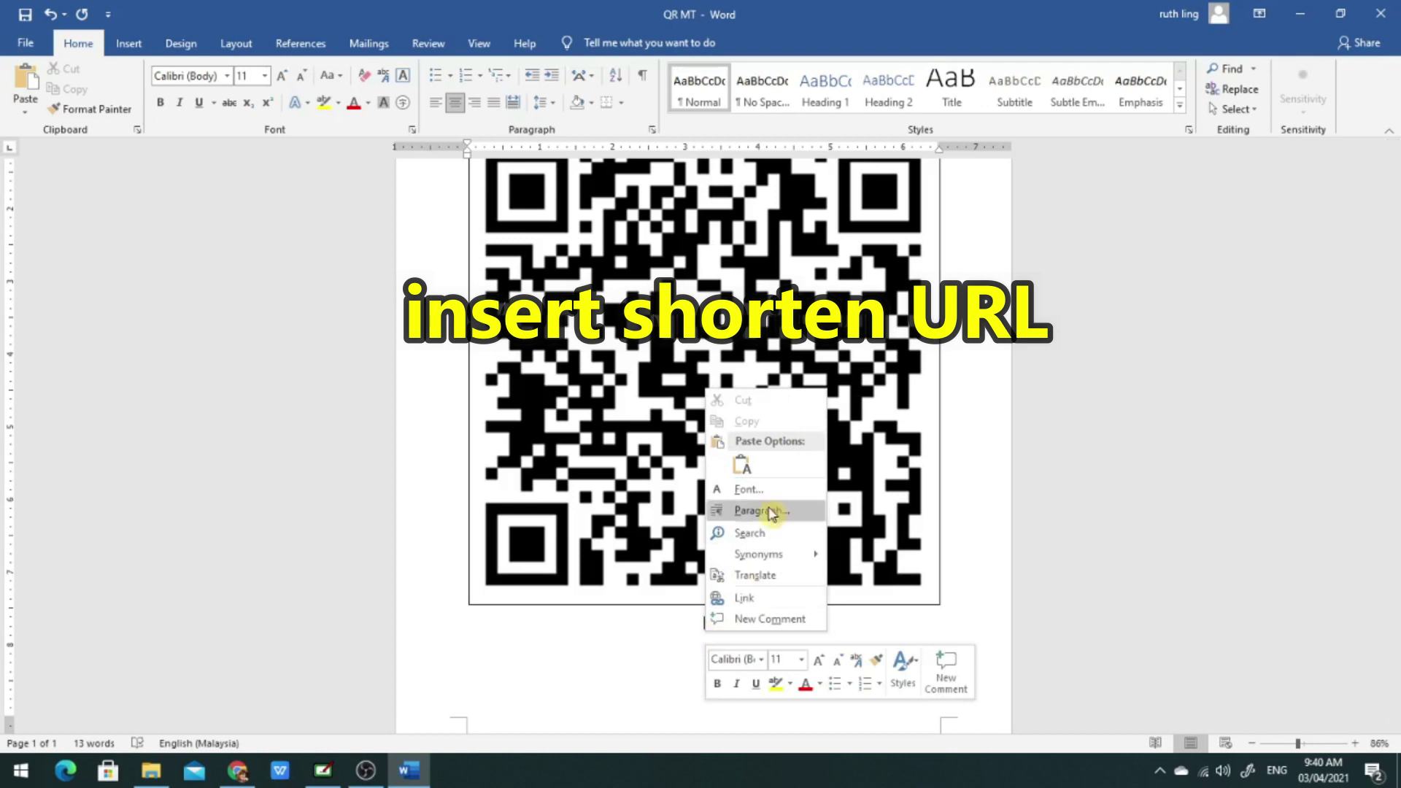
{"action": "left_click", "coordinate": [742, 464]}
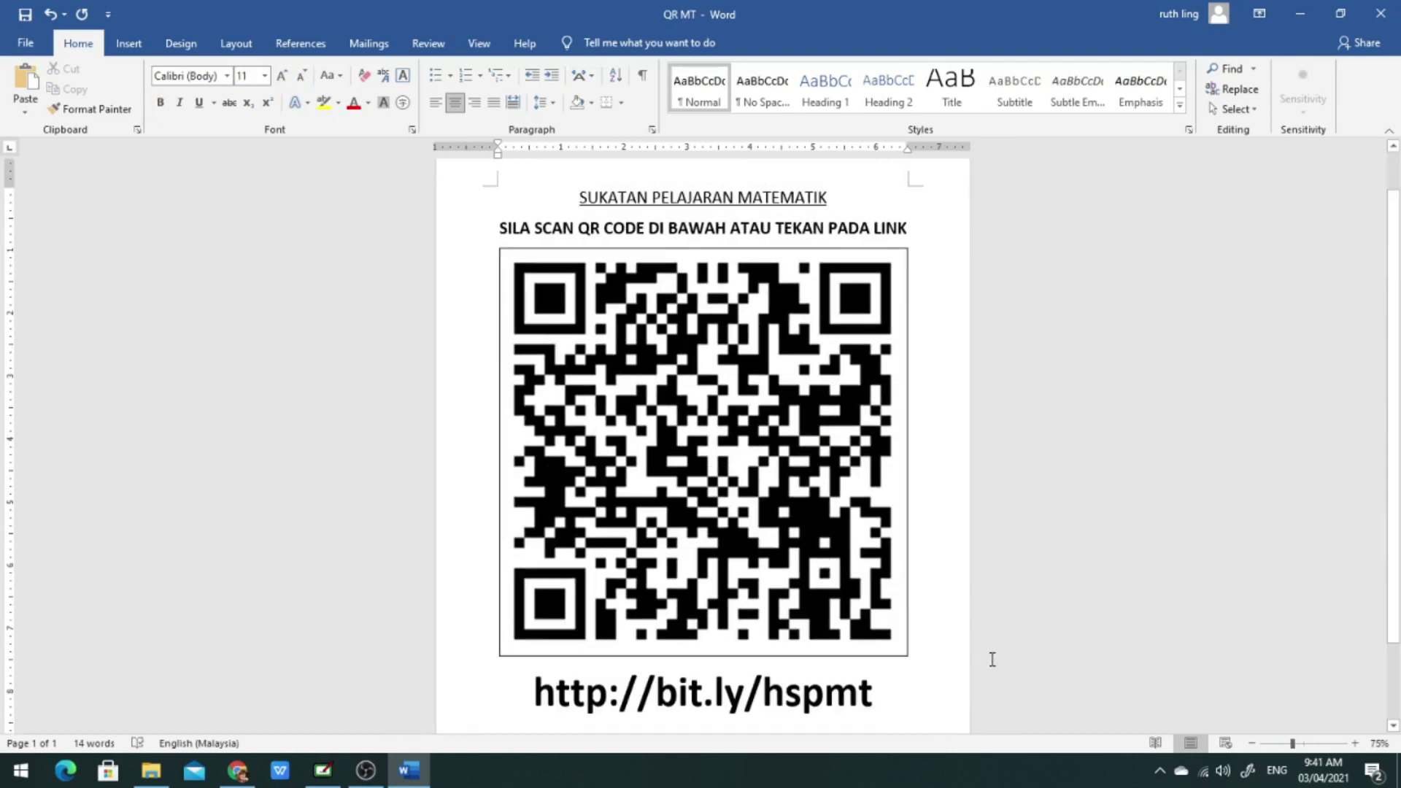